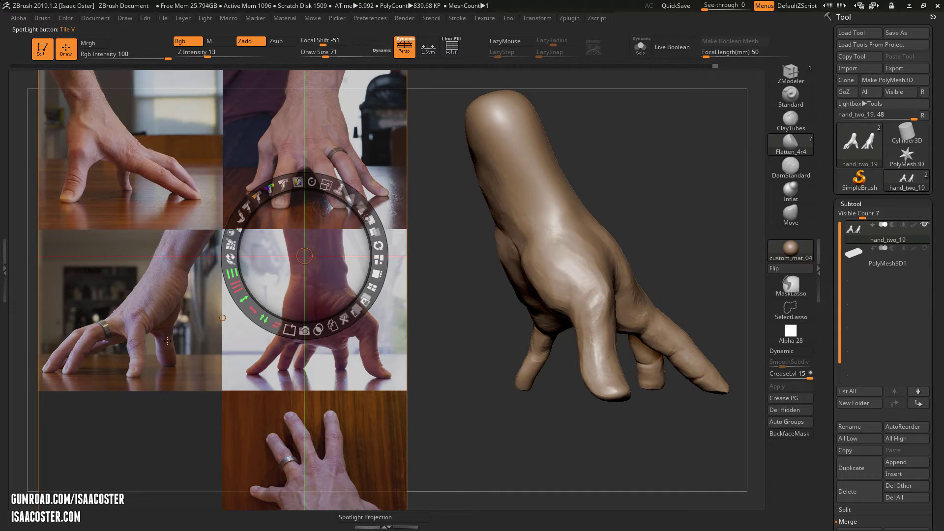
Enlarge and reposition the reference photos so two side views of the hand fill the area beside the model
left_click(277, 326)
left_click_drag(312, 266, 203, 297)
left_click_drag(219, 216, 152, 266)
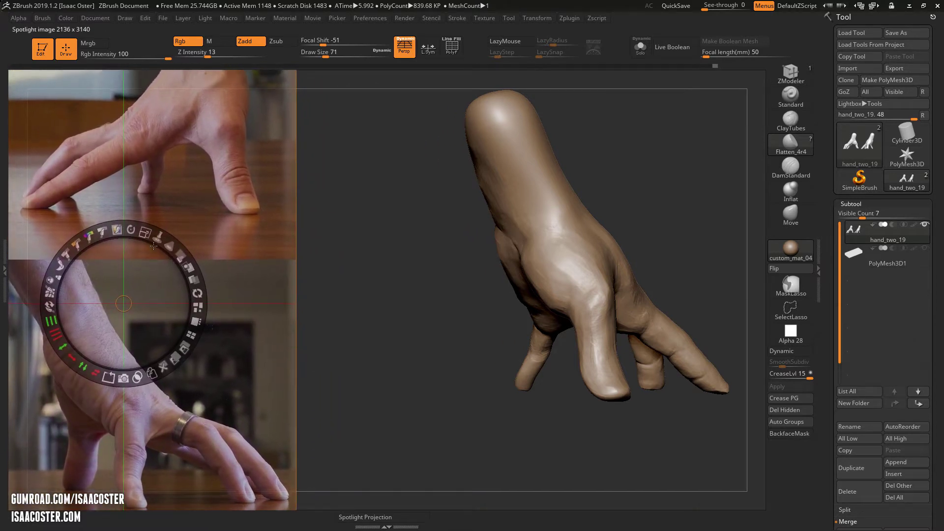
left_click(159, 232)
Isolate the thumb and its base from the rest of the hand mesh and face the knuckle side
mouse_move(405, 359)
left_mouse_down()
mouse_move(413, 368)
mouse_move(374, 350)
mouse_move(394, 361)
mouse_move(432, 331)
mouse_move(464, 447)
mouse_move(618, 337)
mouse_move(555, 129)
mouse_move(431, 231)
mouse_move(456, 205)
left_mouse_up()
left_click_drag(541, 292, 255, 171)
mouse_move(706, 251)
left_mouse_down()
mouse_move(707, 312)
mouse_move(561, 373)
mouse_move(445, 218)
mouse_move(544, 206)
mouse_move(587, 249)
mouse_move(587, 270)
left_mouse_up()
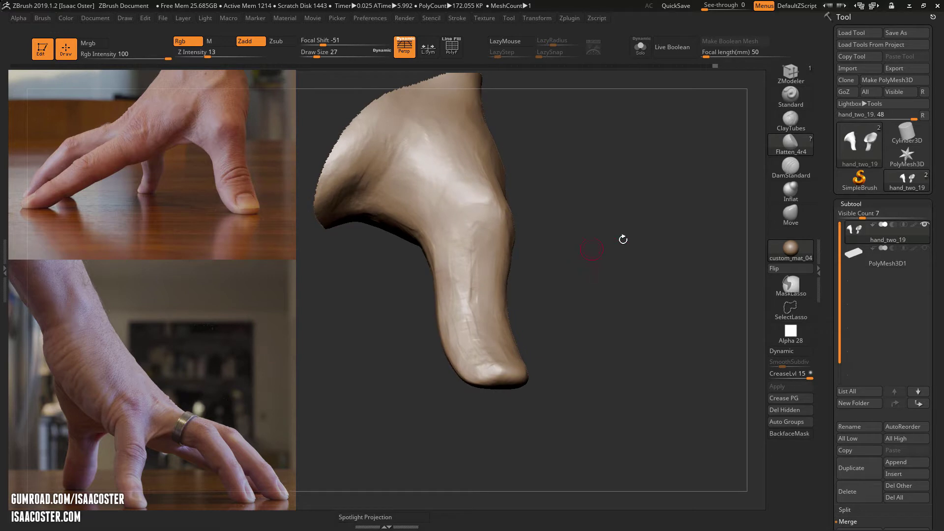
Build up the thumb's base knuckle with the ClayTubes brush at draw size 62
left_click(783, 124)
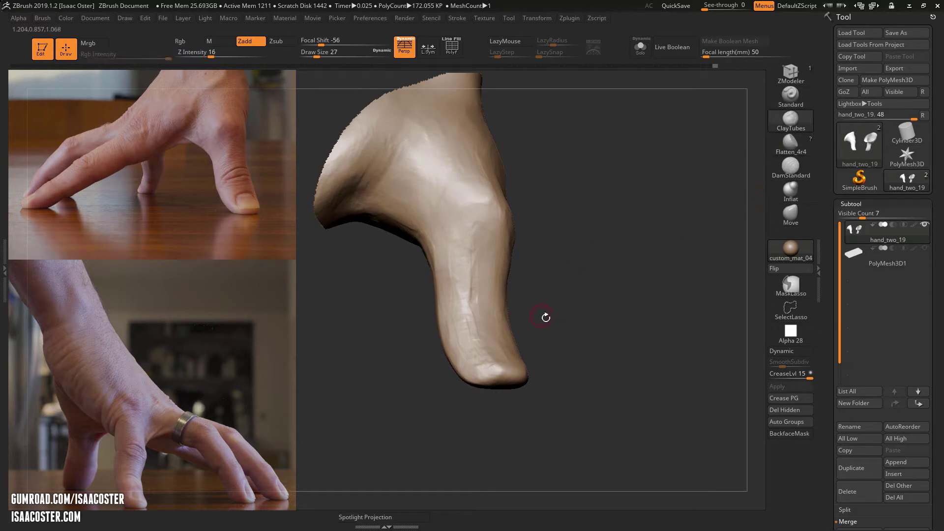
key("s")
left_click_drag(546, 318, 497, 329)
mouse_move(394, 331)
left_mouse_down()
mouse_move(428, 306)
mouse_move(430, 326)
left_mouse_up()
key("[")
mouse_move(554, 234)
left_mouse_down()
mouse_move(506, 221)
mouse_move(530, 257)
mouse_move(469, 239)
mouse_move(479, 242)
left_mouse_up()
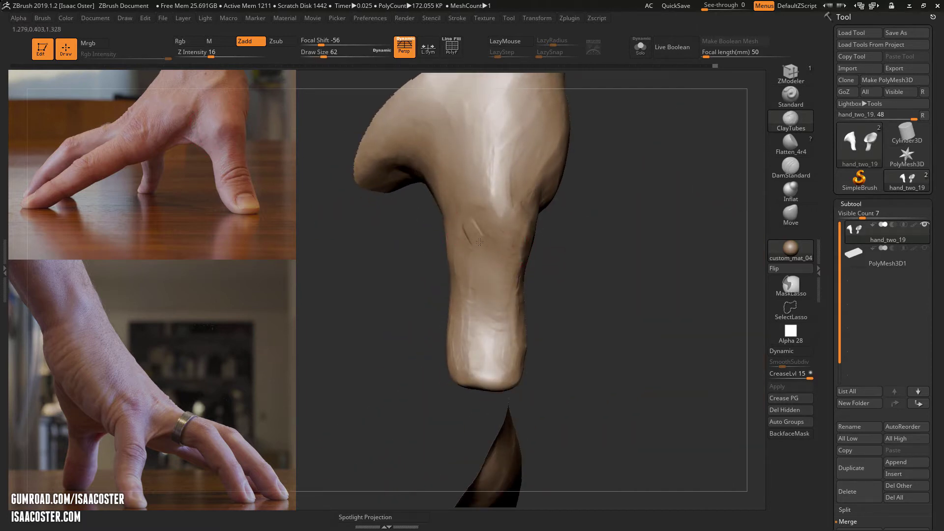
left_click_drag(479, 210, 475, 230)
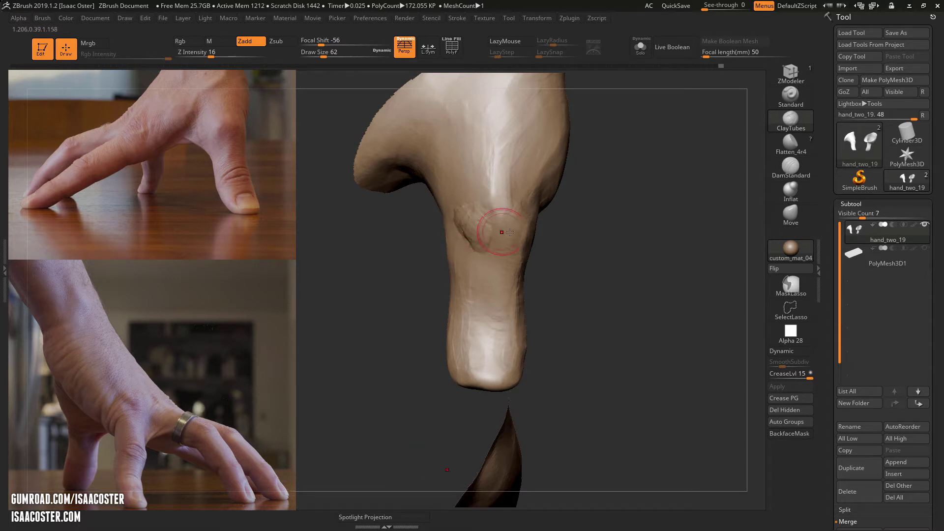
left_click_drag(562, 263, 537, 266)
left_click_drag(469, 231, 463, 241)
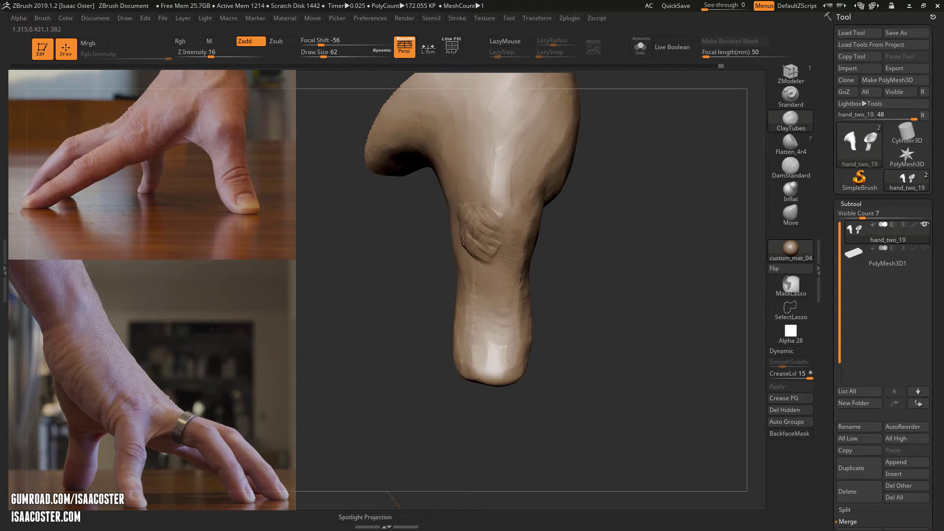
Add ClayTubes strokes around and just below the thumb's base knuckle to shape its skin folds
mouse_move(494, 253)
right_mouse_down()
mouse_move(443, 253)
mouse_move(427, 236)
mouse_move(428, 253)
mouse_move(472, 246)
right_mouse_up()
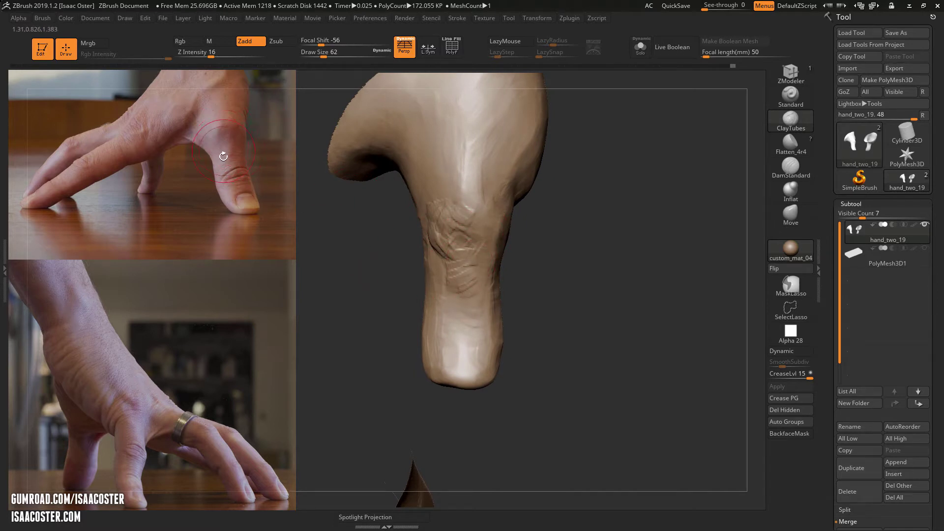
right_click_drag(426, 226, 449, 242)
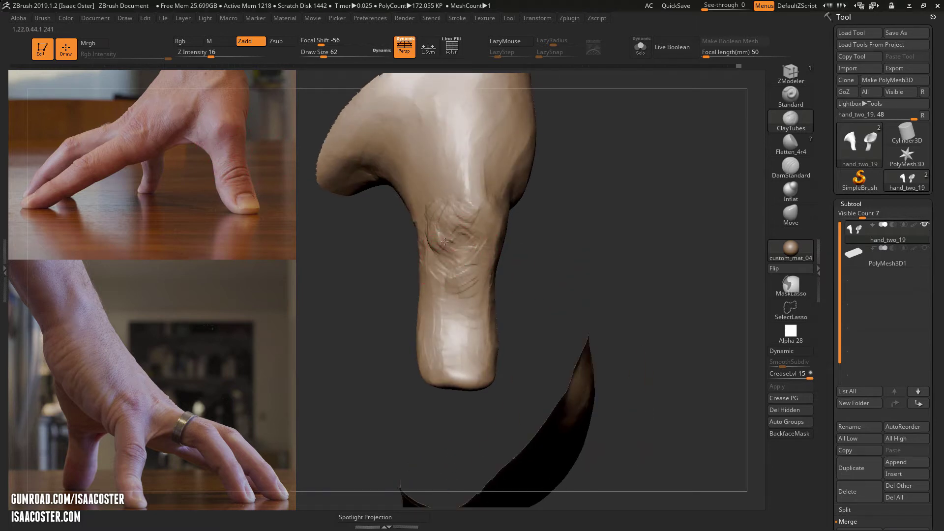
right_click_drag(542, 263, 551, 243)
left_click_drag(550, 243, 551, 240)
mouse_move(556, 291)
left_mouse_down()
mouse_move(549, 327)
mouse_move(541, 315)
left_mouse_up()
mouse_move(449, 251)
right_mouse_down()
mouse_move(566, 342)
mouse_move(472, 270)
right_mouse_up()
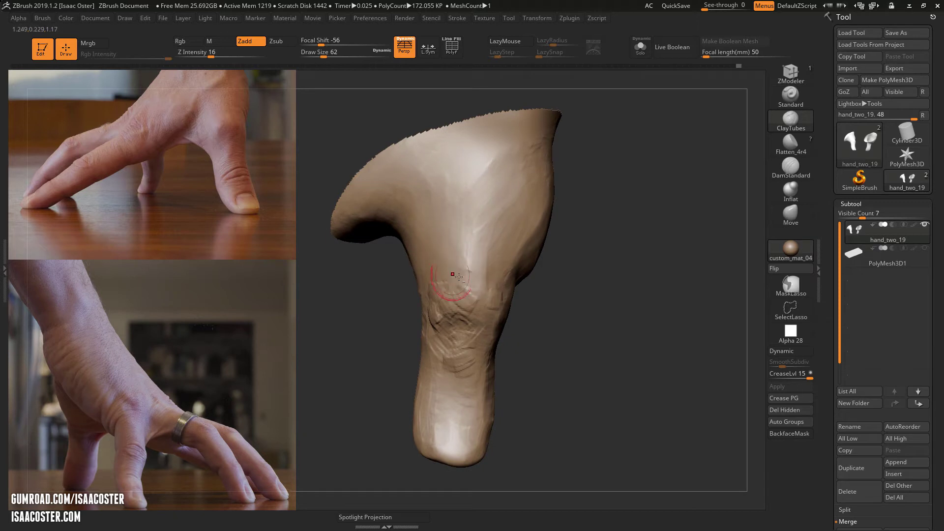
Sculpt the metacarpal ridge above the knuckle and the fleshy side of the thumb base with ClayTubes, adjusting the brush size
right_click_drag(468, 255, 481, 274)
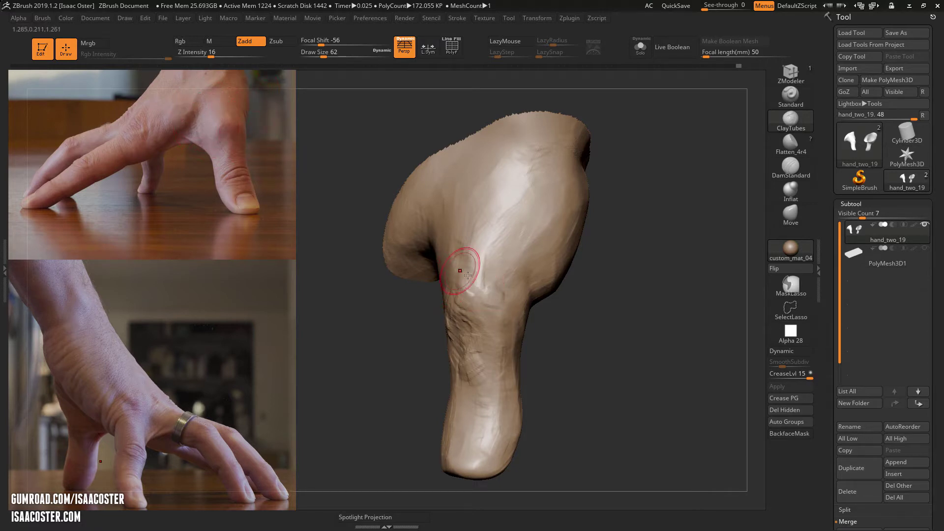
left_click_drag(476, 280, 504, 212, "alt")
right_click_drag(555, 221, 492, 251)
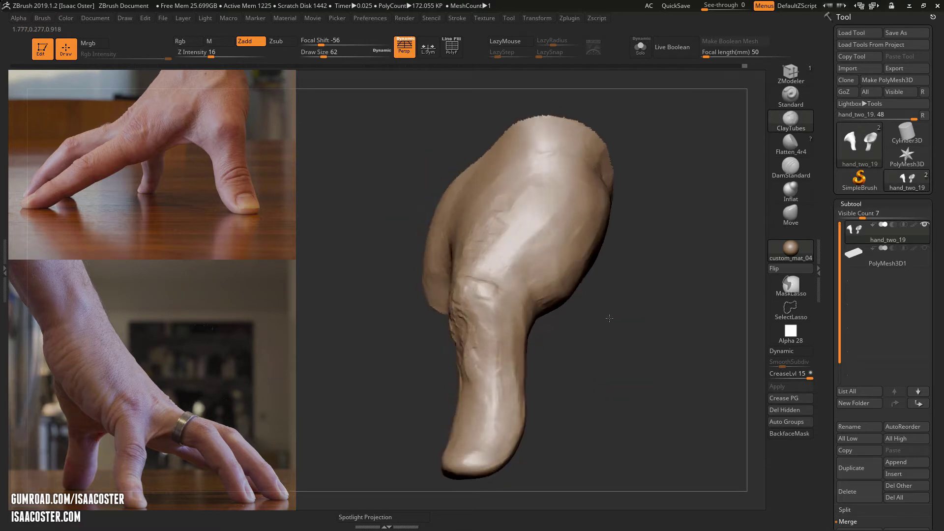
right_click_drag(615, 264, 524, 265)
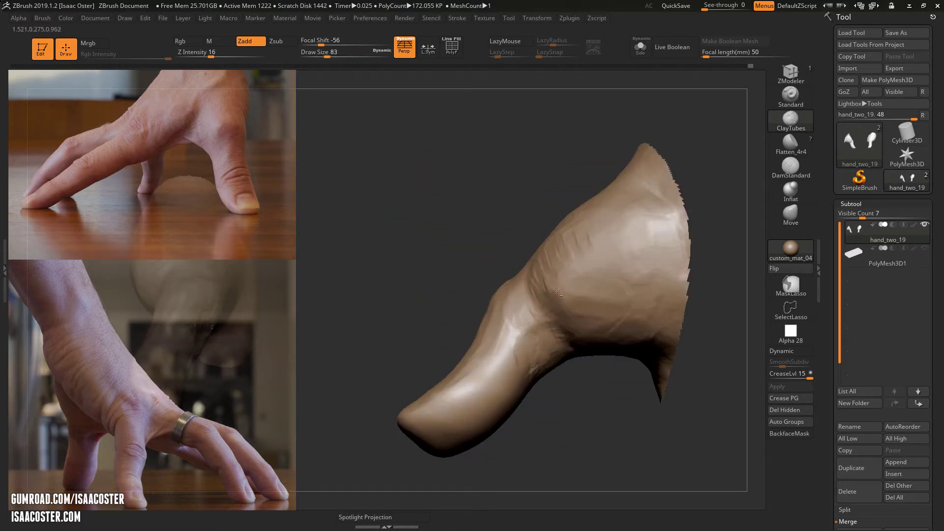
mouse_move(605, 256)
right_mouse_down()
mouse_move(531, 193)
mouse_move(516, 197)
right_mouse_up()
mouse_move(531, 290)
left_mouse_down("alt")
mouse_move(551, 314)
mouse_move(569, 314)
mouse_move(553, 315)
left_mouse_up("alt")
mouse_move(534, 280)
right_mouse_down()
mouse_move(607, 306)
mouse_move(525, 325)
right_mouse_up()
mouse_move(584, 282)
left_mouse_down()
mouse_move(573, 243)
mouse_move(531, 246)
left_mouse_up()
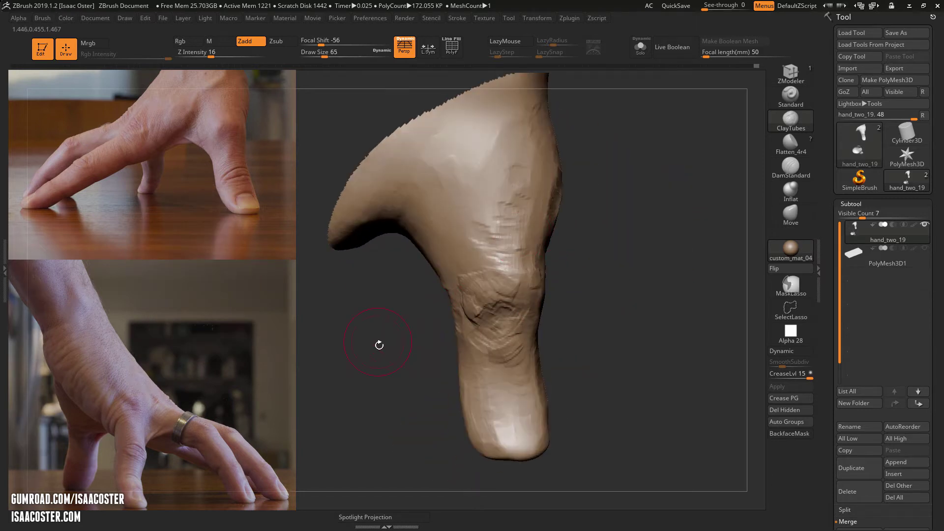
Carve and fill the webbing between the thumb and index finger with ClayTubes at draw size 65
left_click_drag(378, 344, 418, 315)
left_click_drag(443, 205, 453, 221, "alt")
left_click_drag(446, 182, 427, 205, "alt")
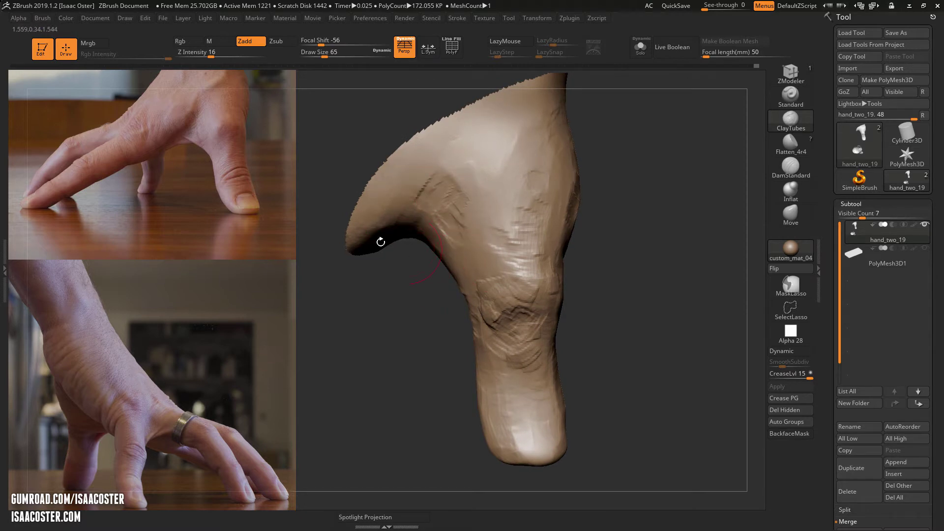
left_click_drag(427, 332, 458, 327)
left_click_drag(598, 346, 610, 292)
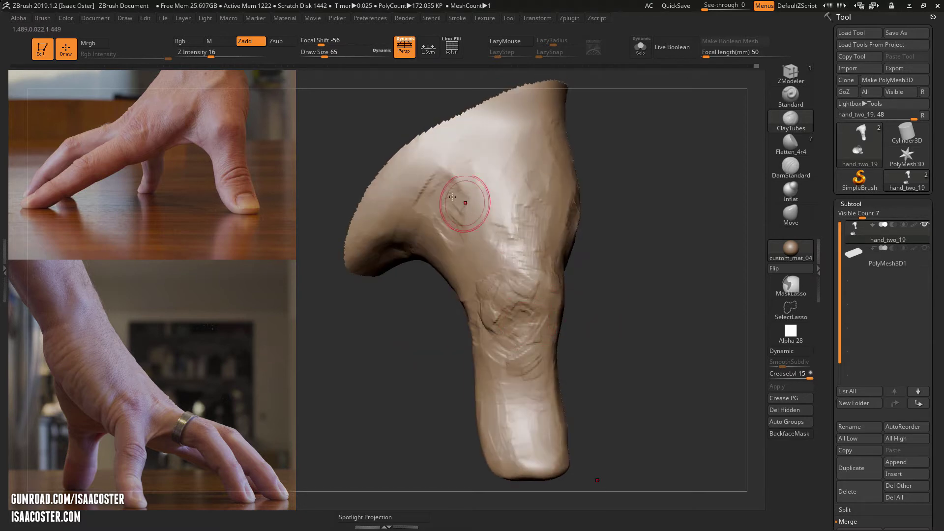
mouse_move(421, 226)
left_mouse_down()
mouse_move(431, 240)
mouse_move(448, 222)
left_mouse_up()
left_click_drag(411, 317, 438, 258)
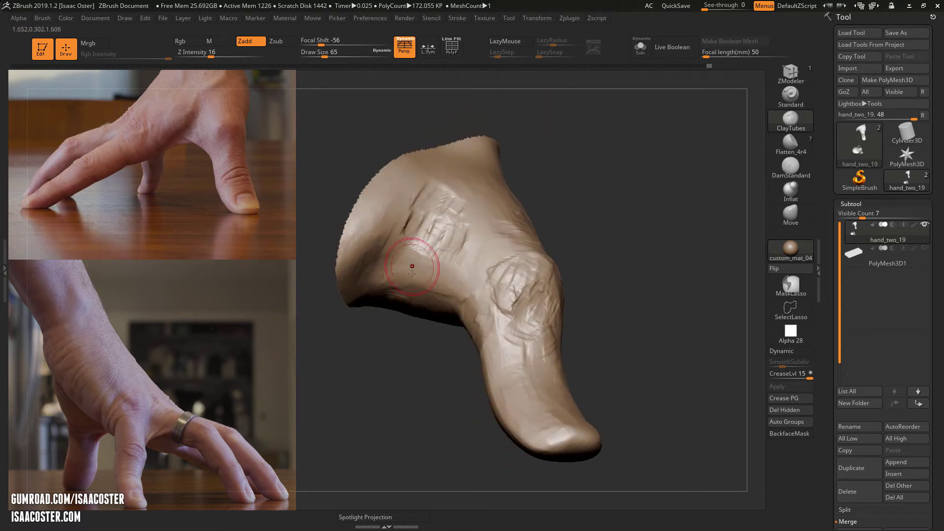
Add ClayTubes strokes across the underside of the thumb web and toward the knuckle to define the stretched skin
mouse_move(411, 349)
left_mouse_down()
mouse_move(406, 292)
mouse_move(443, 271)
mouse_move(440, 295)
mouse_move(449, 280)
mouse_move(394, 285)
mouse_move(447, 289)
left_mouse_up()
left_click_drag(456, 390, 437, 348)
mouse_move(424, 242)
left_mouse_down()
mouse_move(445, 232)
mouse_move(462, 260)
left_mouse_up()
left_click_drag(621, 218, 603, 243)
left_click_drag(474, 222, 484, 223)
left_click_drag(596, 165, 594, 183, "alt")
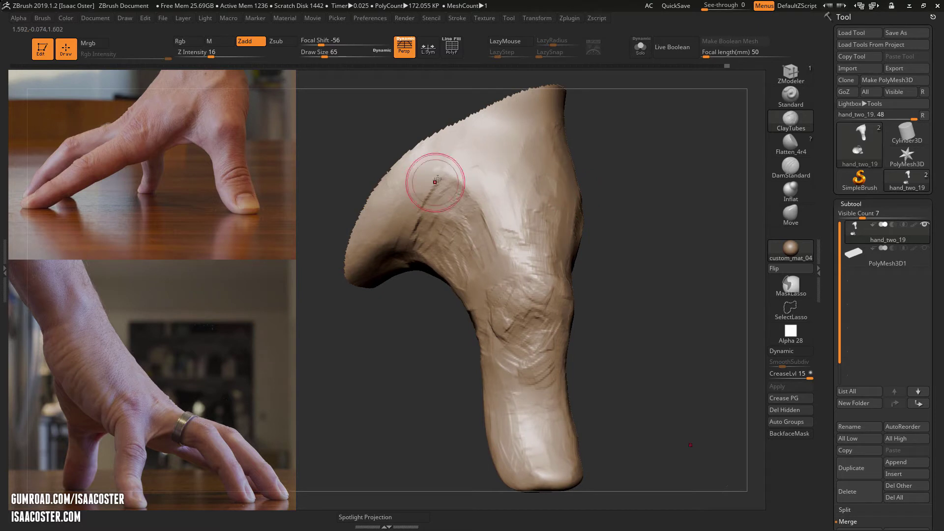
Fill the crease at the upper edge of the thumb web and carve the transition to the metacarpal ridge
left_click_drag(434, 181, 437, 253)
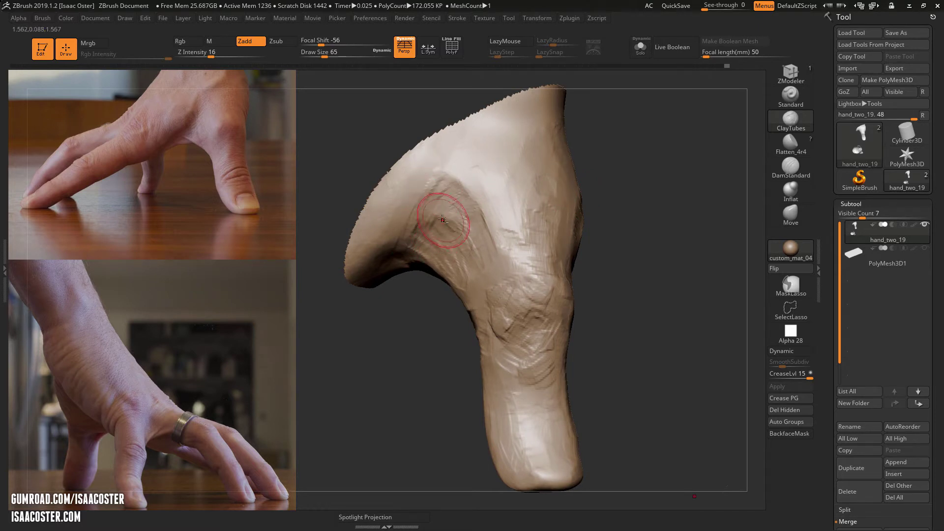
left_click_drag(614, 205, 519, 202)
left_click_drag(459, 177, 485, 236, "alt")
left_click_drag(471, 158, 476, 181)
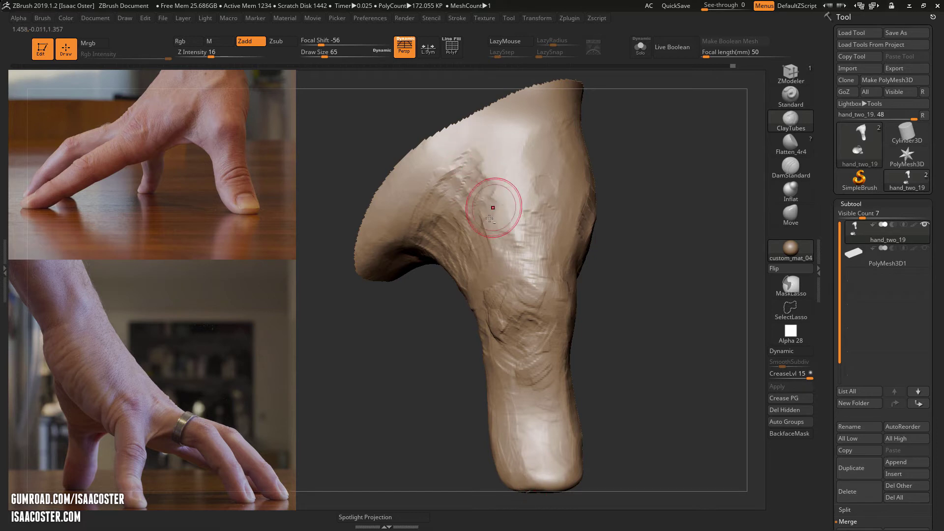
left_click_drag(628, 265, 707, 225)
Flatten and smooth the rough strokes on the thumb web and metacarpal ridge with the Flatten_4r4 brush
left_click(792, 146)
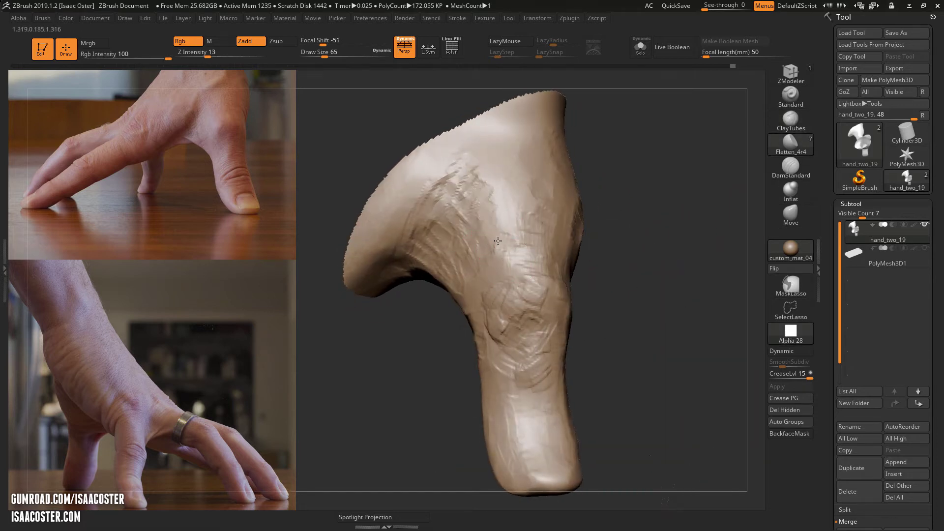
left_click_drag(428, 315, 413, 299)
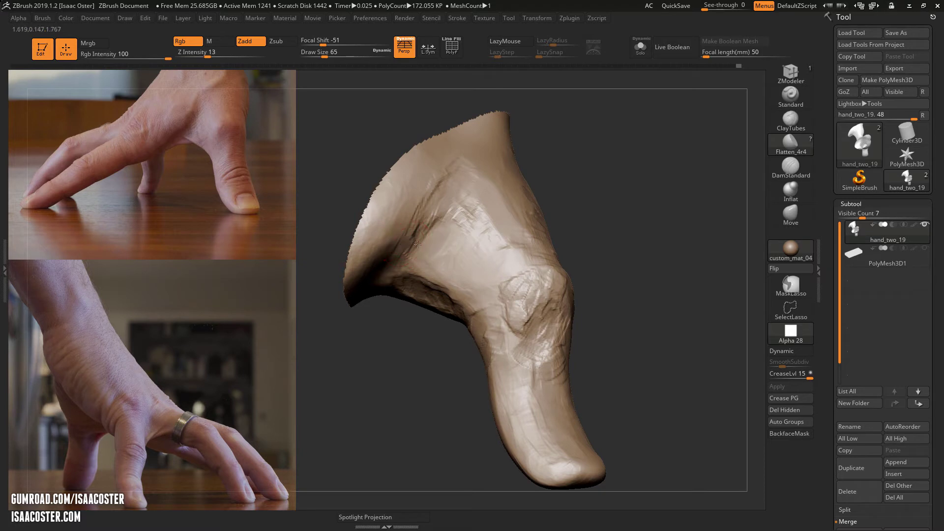
left_click_drag(477, 192, 474, 218, "shift")
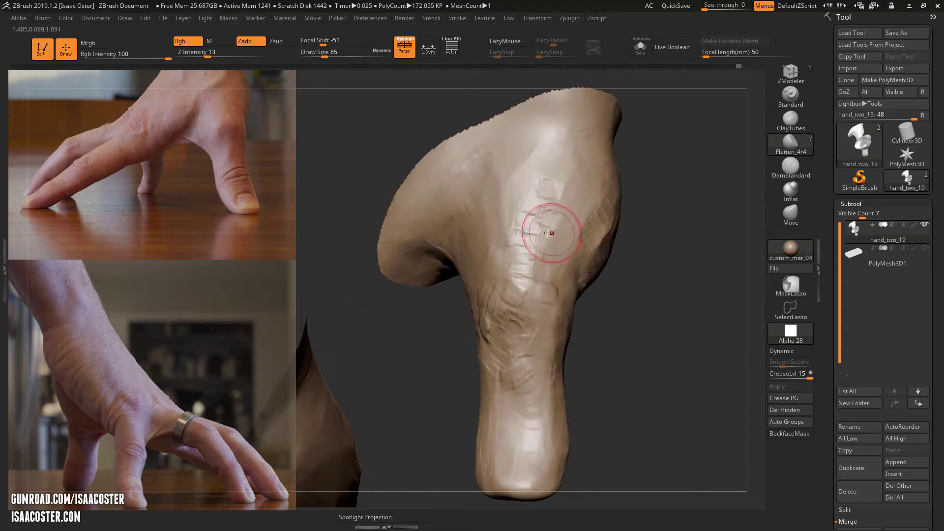
mouse_move(540, 220)
left_mouse_down()
mouse_move(497, 264)
mouse_move(544, 266)
left_mouse_up()
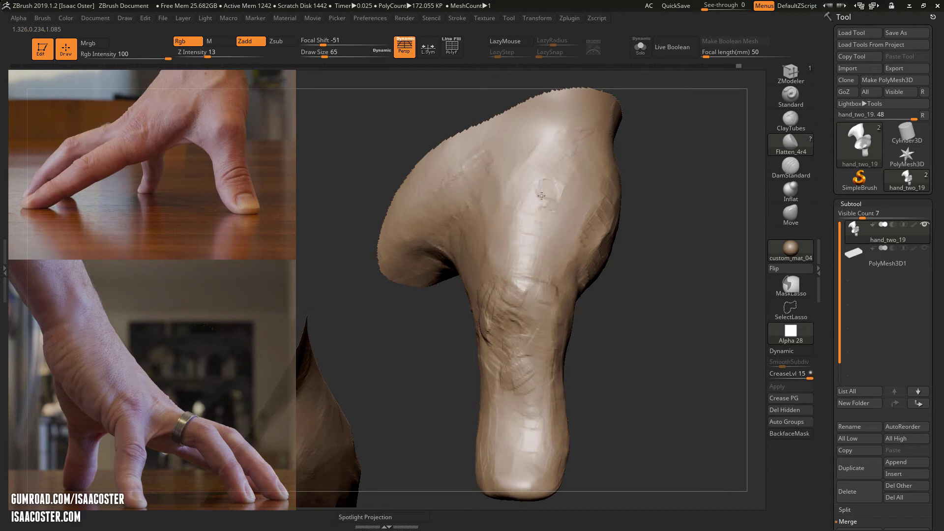
Flatten the thumb's base knuckle into clean planes, raising the brush's draw size to 71
right_click_drag(514, 348, 480, 274, "alt")
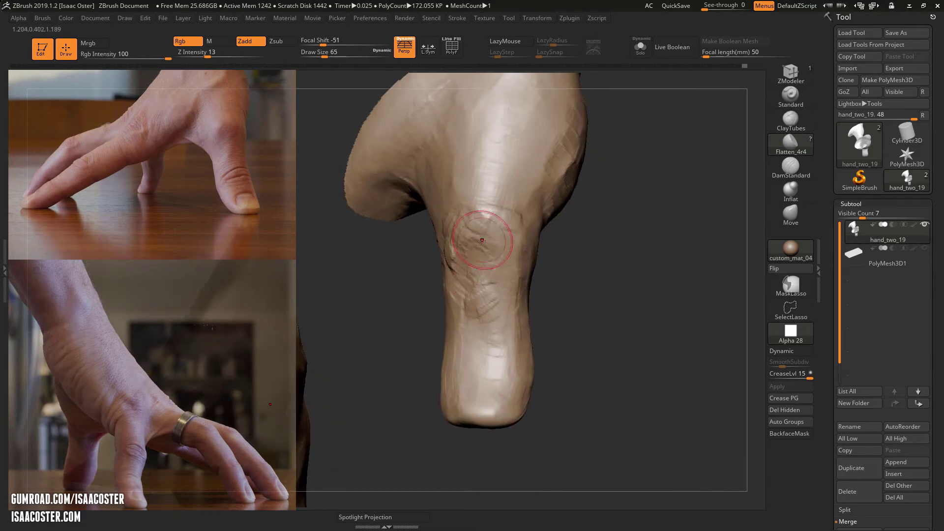
left_click_drag(593, 276, 553, 268)
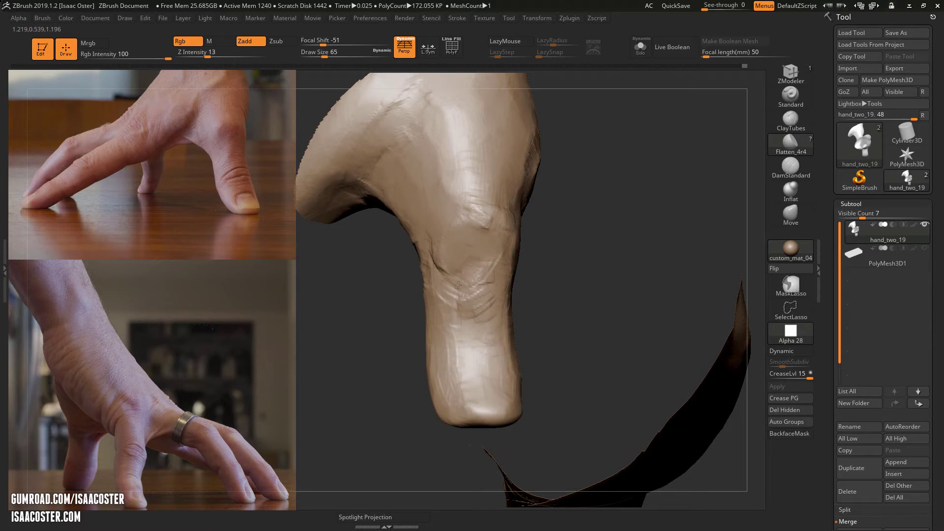
left_click_drag(622, 209, 547, 234)
key("s")
left_click_drag(452, 262, 453, 262)
left_click_drag(432, 268, 426, 277)
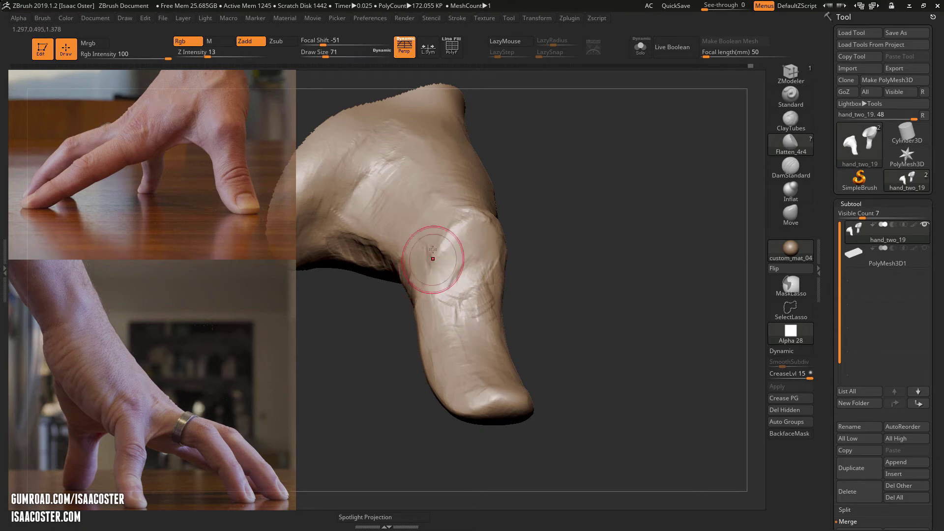
Flatten the side planes of the thumb from knuckle to tip and smooth the crease over the knuckle
mouse_move(556, 281)
left_mouse_down()
mouse_move(500, 273)
mouse_move(553, 289)
mouse_move(538, 292)
left_mouse_up()
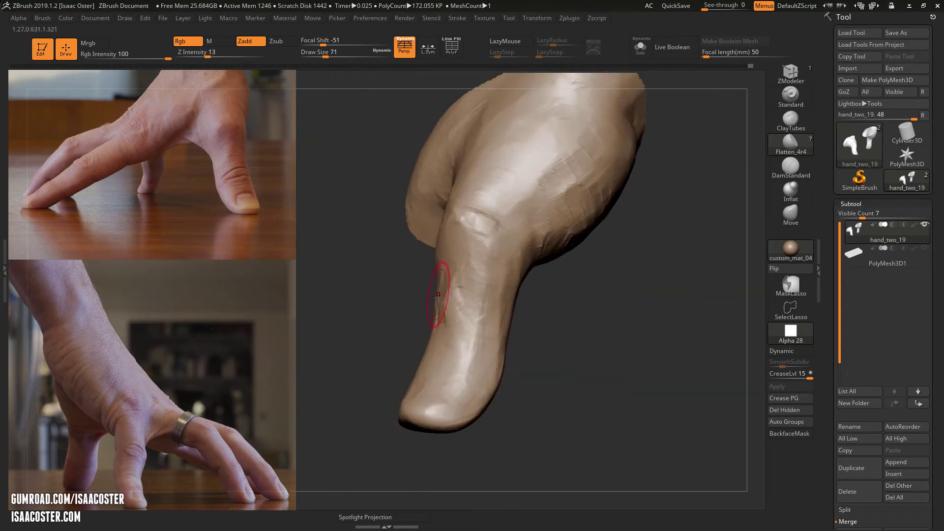
left_click_drag(621, 306, 564, 276)
left_click_drag(577, 321, 517, 256)
mouse_move(471, 225)
left_mouse_down("shift")
mouse_move(488, 238)
mouse_move(486, 223)
left_mouse_up("shift")
left_click_drag(466, 268, 460, 297)
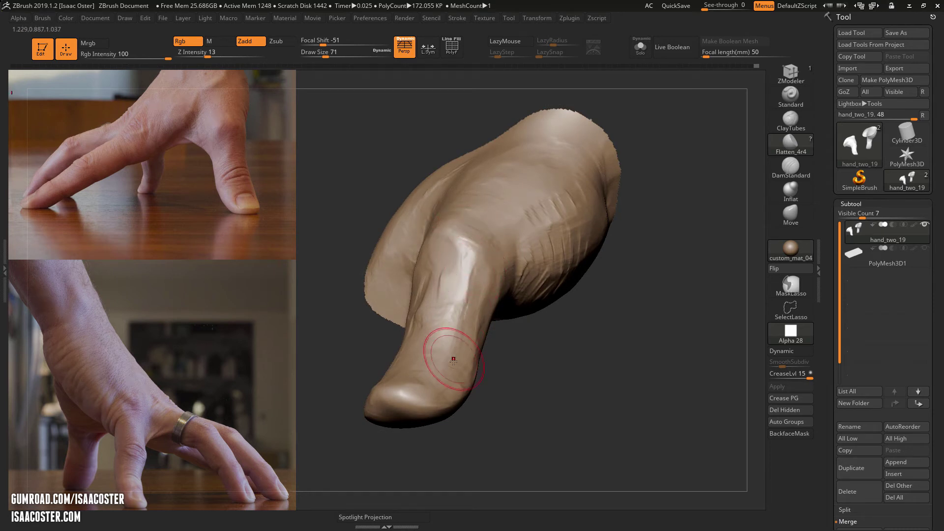
left_click_drag(447, 356, 460, 345)
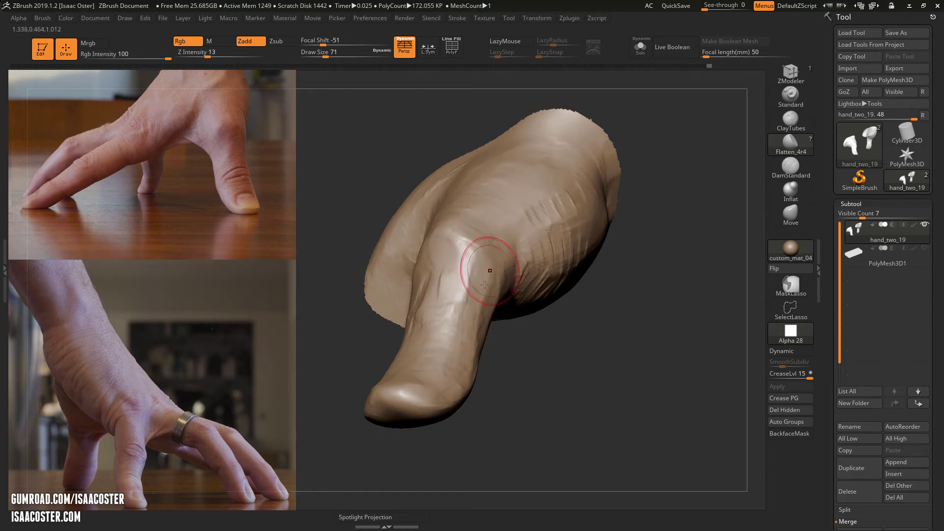
Flatten the rough clay strokes on the fleshy muscle mass at the thumb's base
left_click_drag(523, 362, 586, 330)
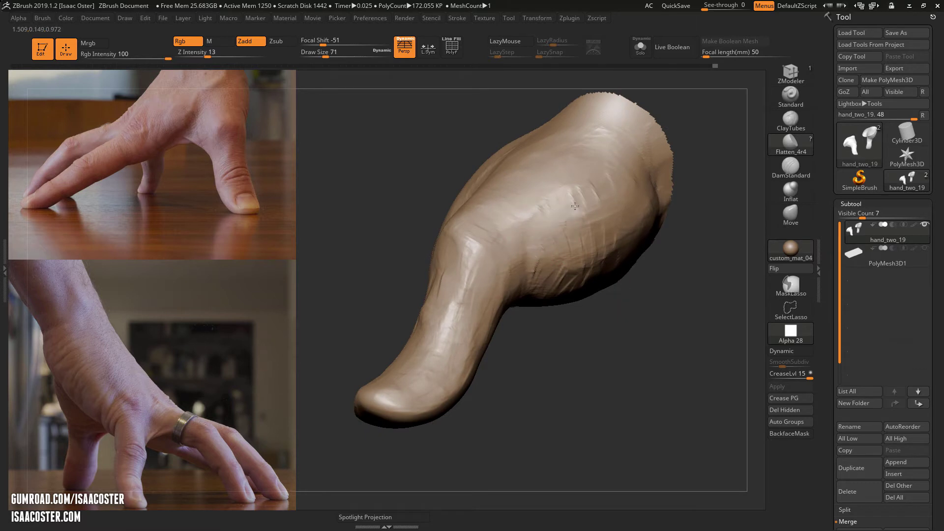
mouse_move(575, 206)
left_mouse_down()
mouse_move(574, 195)
mouse_move(589, 205)
left_mouse_up()
left_click_drag(597, 161, 581, 206)
left_click_drag(614, 360, 561, 355)
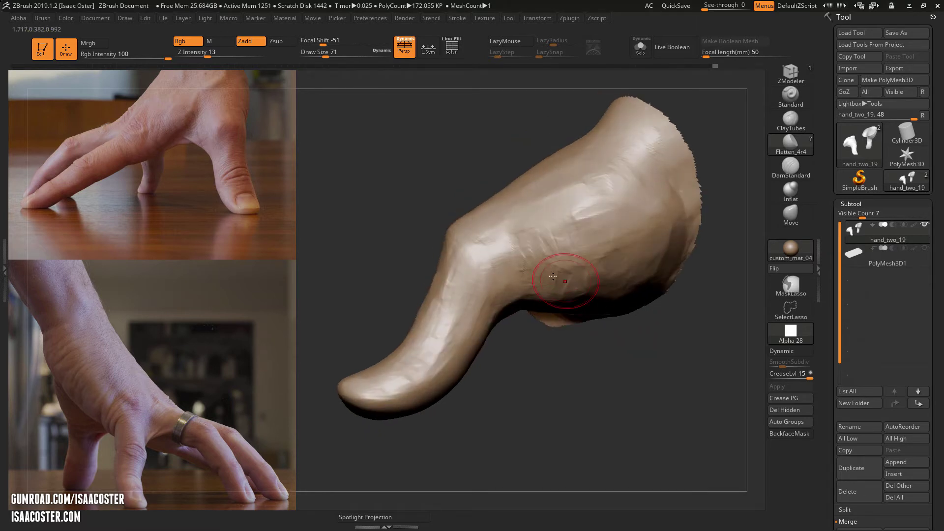
left_click_drag(553, 277, 547, 247)
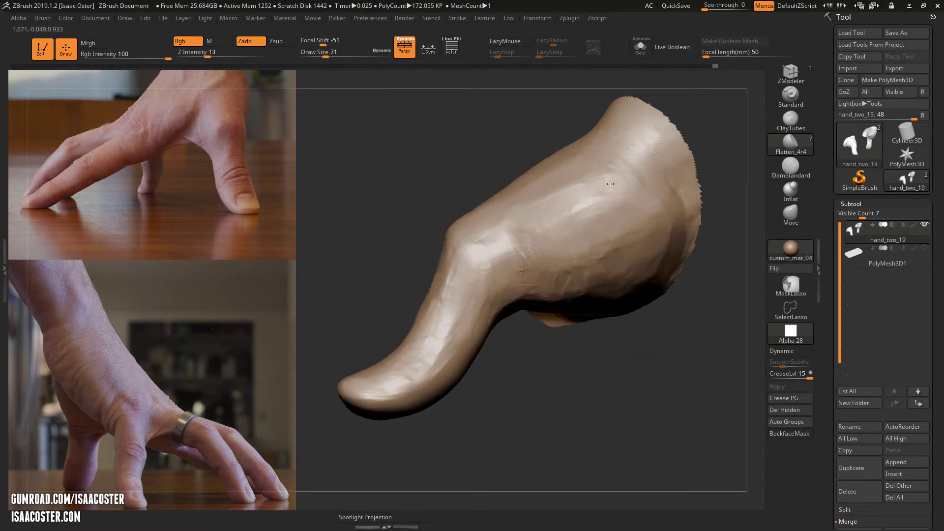
Try to subdivide the partially hidden hand mesh
left_click_drag(541, 347, 514, 302)
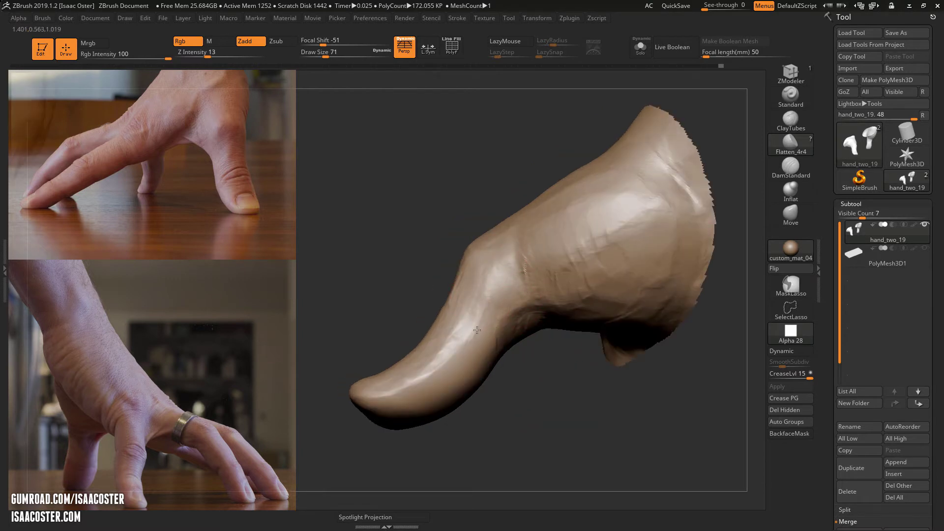
key("ctrl+d")
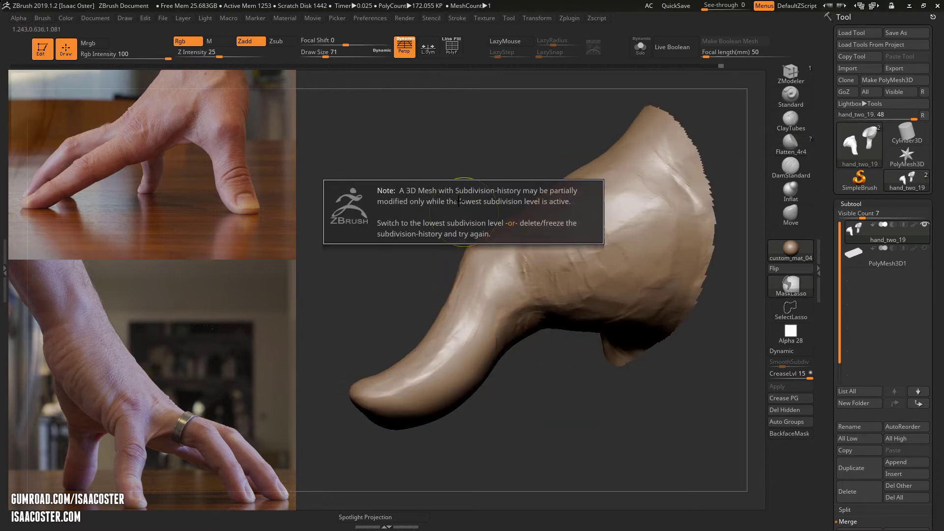
left_click_drag(536, 373, 510, 363)
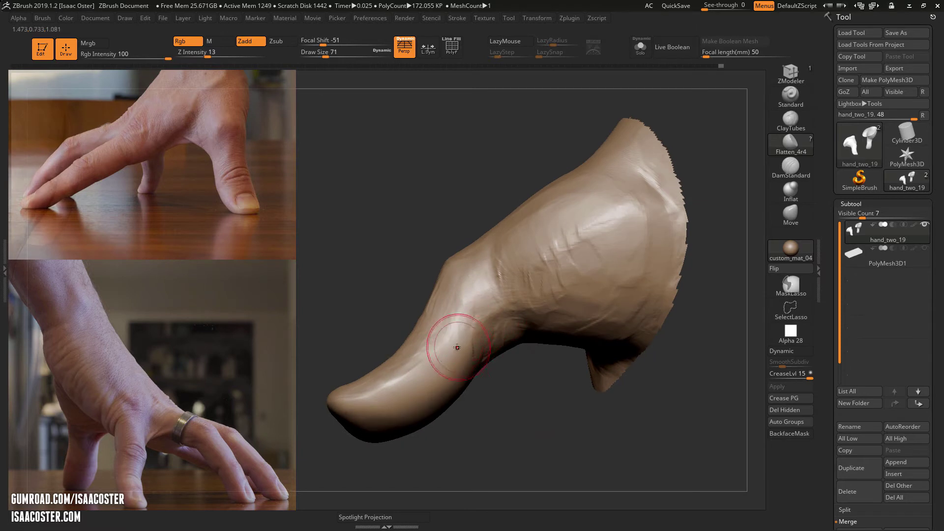
Smooth the remaining clay marks on the thumb's fleshy base and flatten the transition into its base joint
left_click_drag(515, 280, 529, 288)
mouse_move(578, 227)
left_mouse_down()
mouse_move(601, 249)
mouse_move(558, 295)
left_mouse_up()
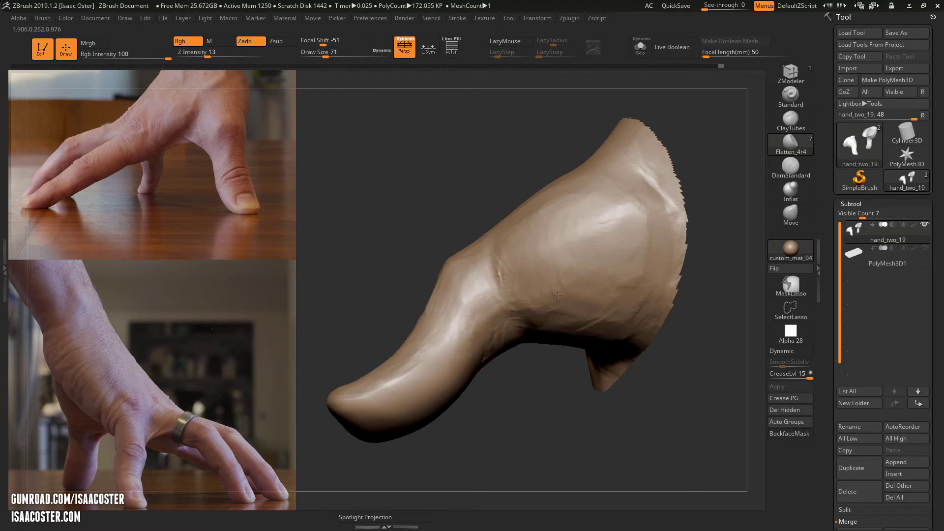
left_click_drag(532, 407, 533, 337)
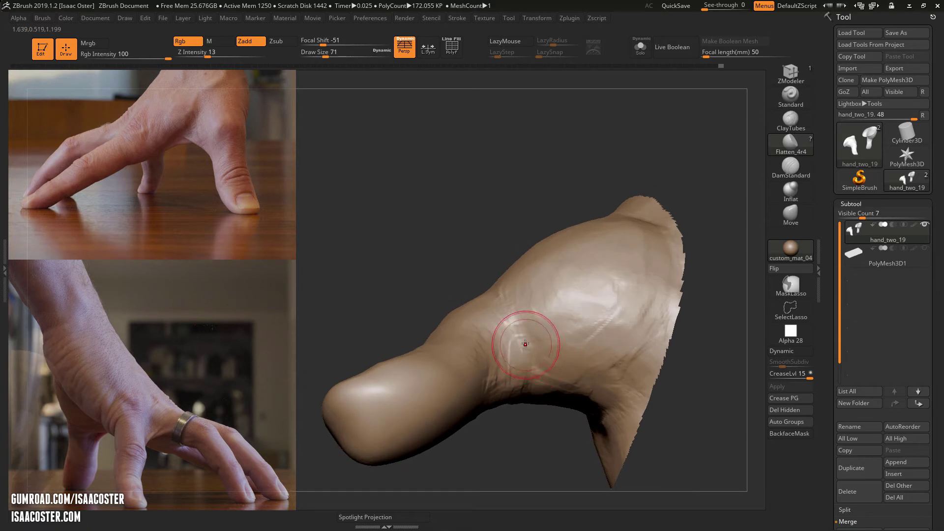
mouse_move(455, 249)
left_mouse_down()
mouse_move(379, 235)
mouse_move(344, 341)
mouse_move(379, 397)
mouse_move(533, 294)
left_mouse_up()
Reshape the thumb tip's silhouette with the Move brush at draw size 77
left_click(795, 219)
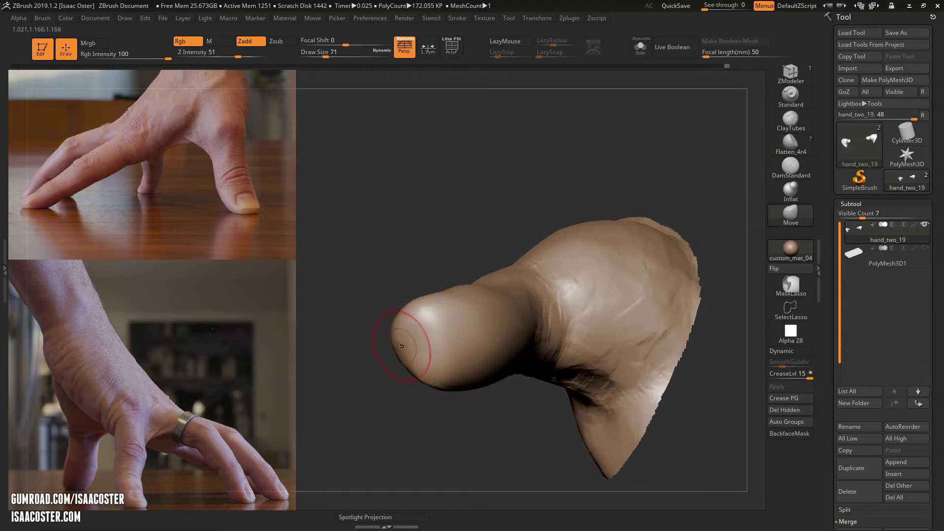
key("s")
mouse_move(405, 375)
left_mouse_down()
mouse_move(394, 350)
mouse_move(402, 382)
left_mouse_up()
mouse_move(407, 291)
left_mouse_down()
mouse_move(372, 264)
mouse_move(360, 173)
mouse_move(384, 267)
mouse_move(326, 281)
mouse_move(359, 281)
mouse_move(278, 366)
left_mouse_up()
key("s")
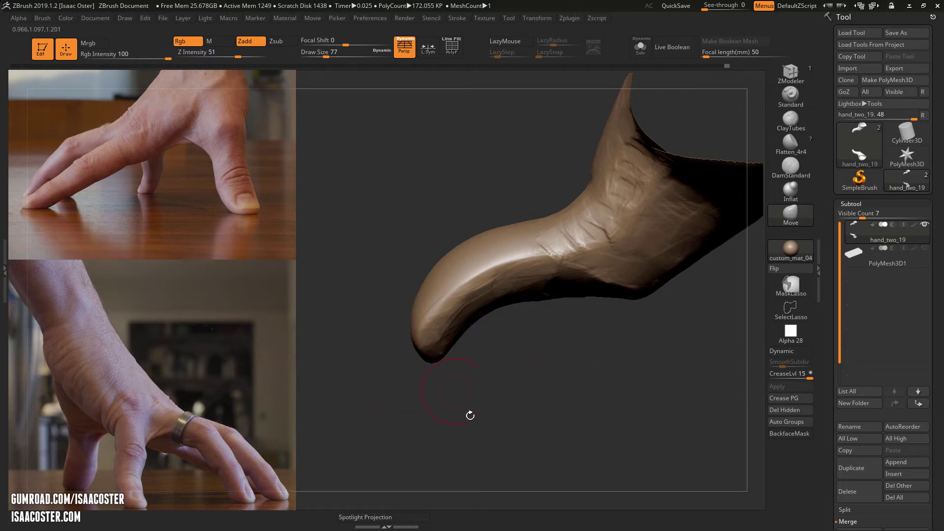
Flatten the thumb tip's end and side planes with the Flatten brush, enabling backface masking for the thin tip
left_click_drag(470, 415, 748, 276)
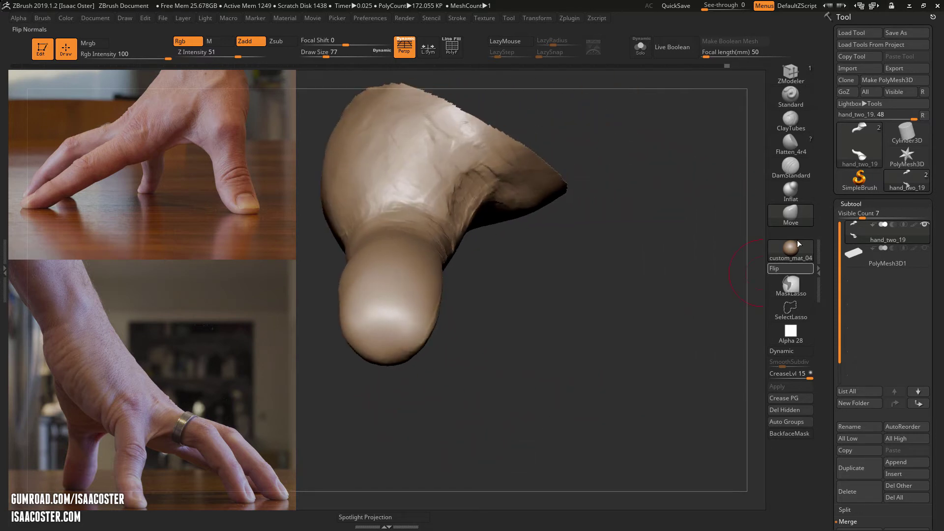
left_click(791, 148)
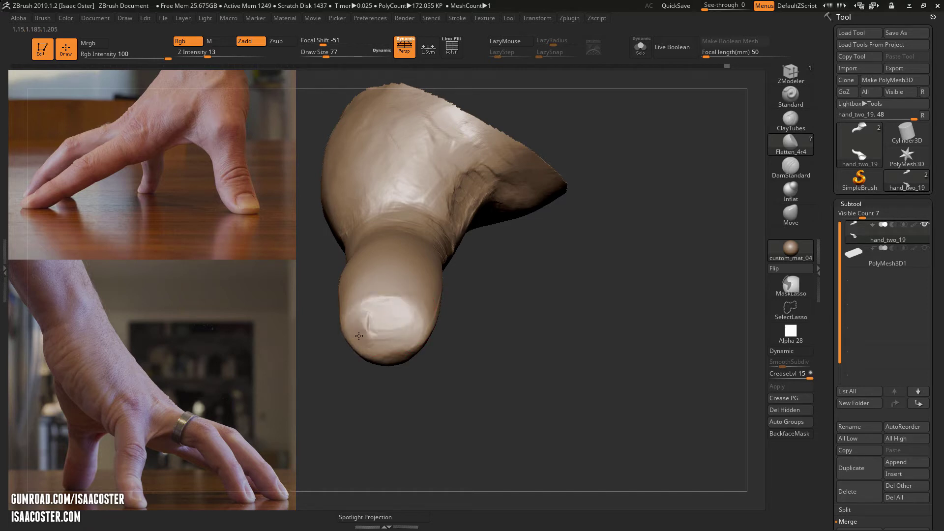
mouse_move(394, 316)
left_mouse_down()
mouse_move(358, 311)
mouse_move(412, 323)
mouse_move(366, 330)
mouse_move(369, 307)
left_mouse_up()
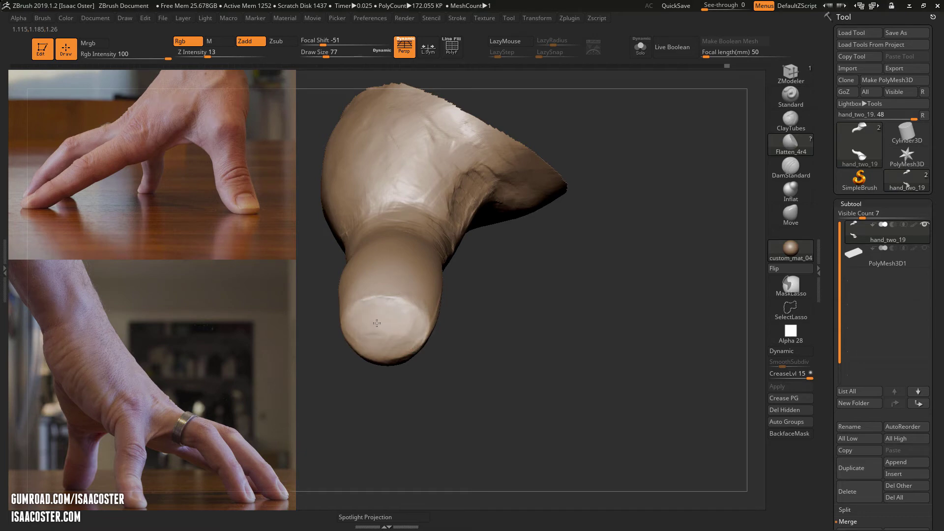
mouse_move(410, 372)
left_mouse_down()
mouse_move(409, 396)
mouse_move(393, 384)
mouse_move(445, 386)
mouse_move(428, 422)
mouse_move(534, 351)
left_mouse_up()
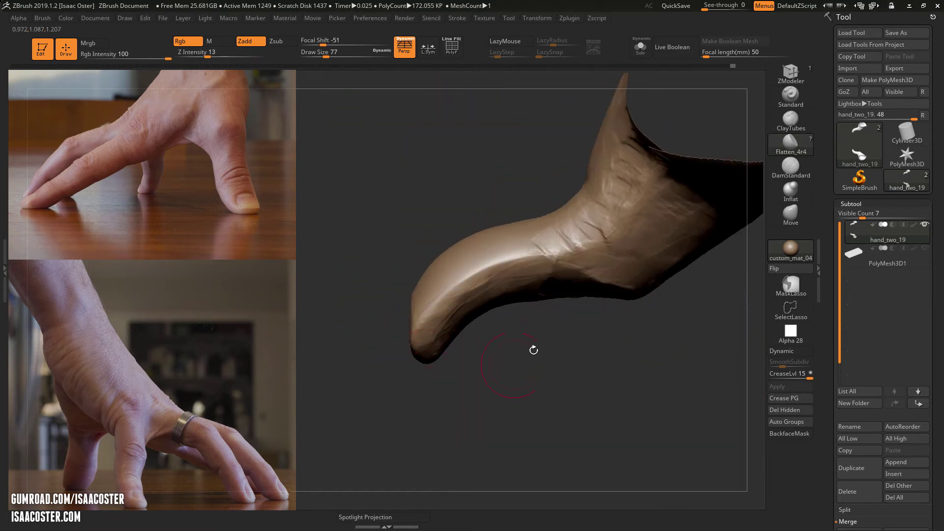
left_click(789, 433)
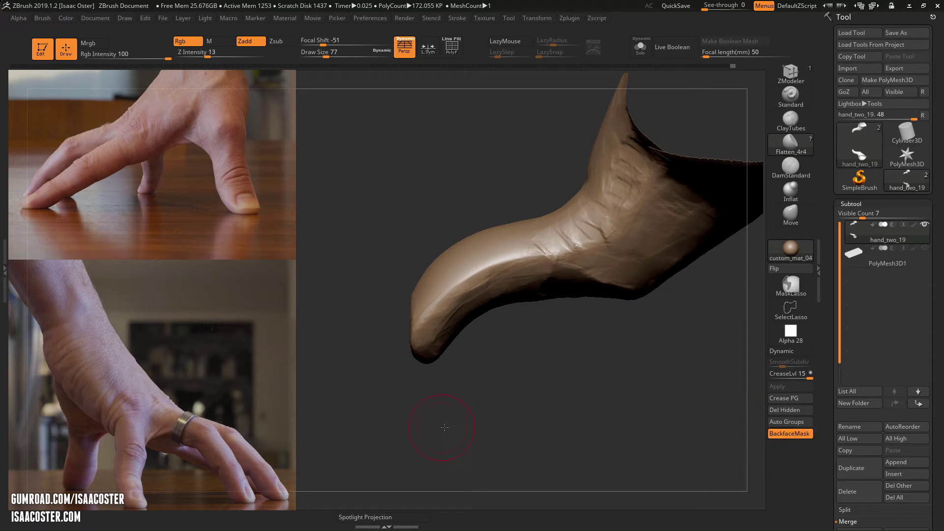
left_click_drag(400, 347, 406, 383)
mouse_move(453, 403)
left_mouse_down()
mouse_move(418, 443)
mouse_move(434, 468)
mouse_move(467, 456)
mouse_move(424, 393)
mouse_move(475, 436)
mouse_move(476, 315)
left_mouse_up()
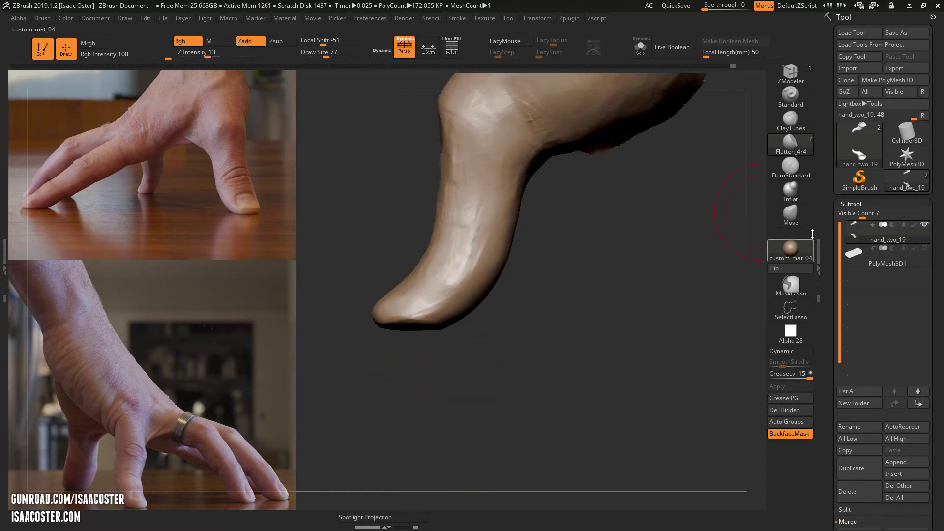
Refine the thumb tip's contour with the Move brush, reducing the draw size to 49
left_click(791, 215)
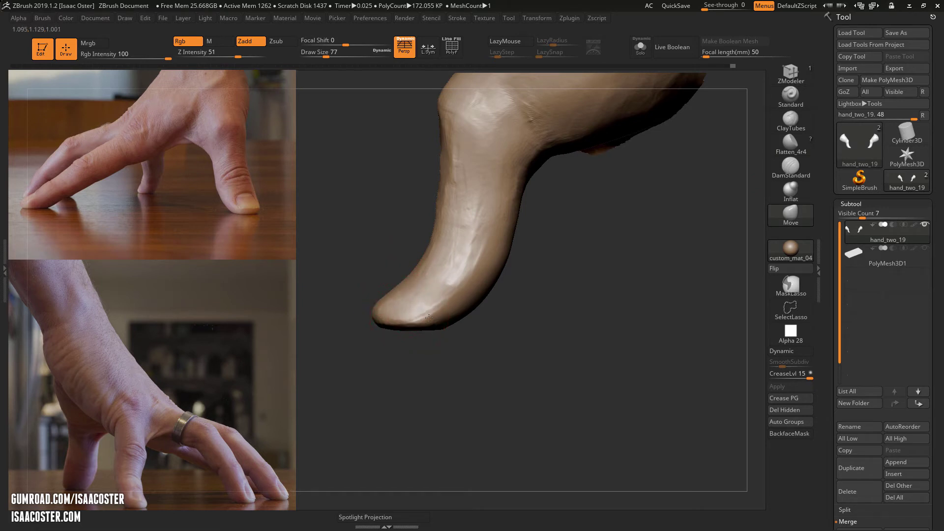
mouse_move(486, 374)
left_mouse_down()
mouse_move(449, 391)
mouse_move(492, 389)
mouse_move(491, 407)
mouse_move(546, 423)
mouse_move(522, 414)
mouse_move(485, 432)
mouse_move(439, 339)
left_mouse_up()
left_click_drag(588, 328, 577, 299)
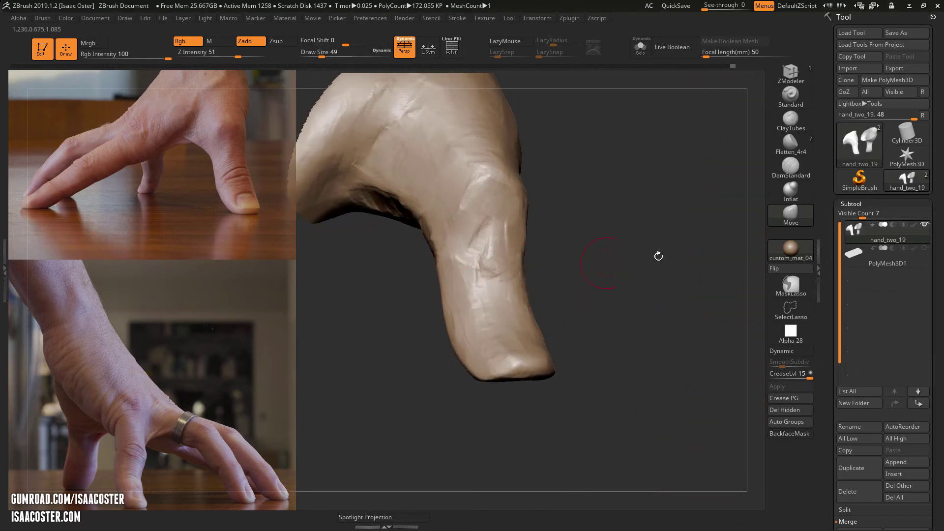
Flatten the planes on the back of the thumb between the knuckle and the tip
left_click(791, 144)
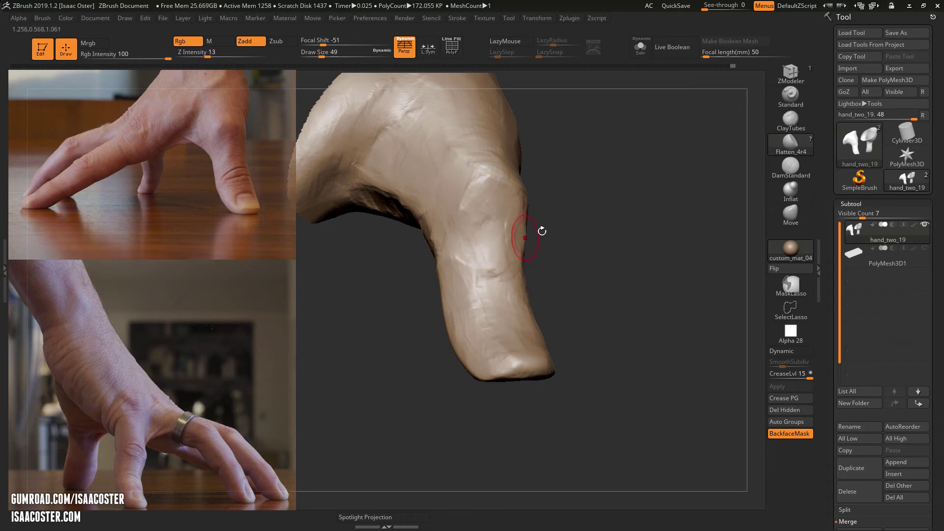
mouse_move(544, 228)
left_mouse_down()
mouse_move(565, 273)
mouse_move(490, 256)
mouse_move(474, 272)
left_mouse_up()
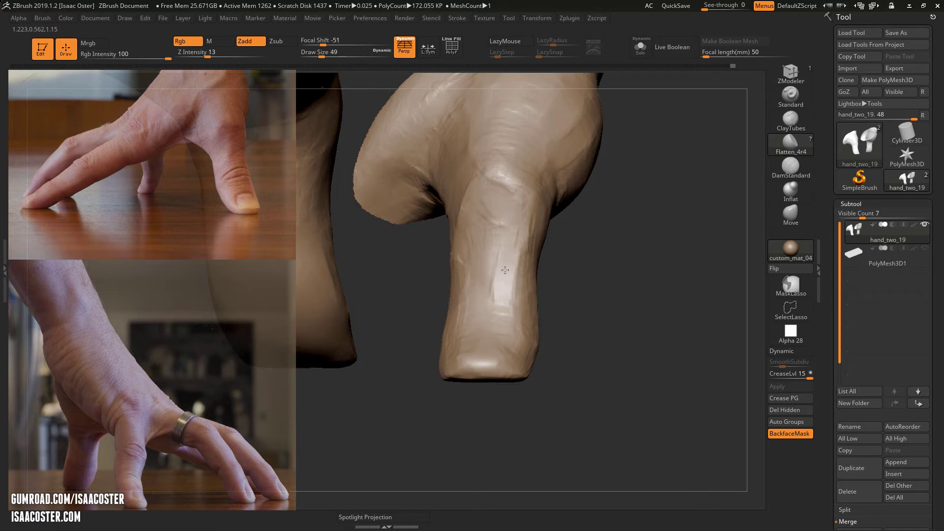
left_click_drag(574, 343, 618, 324)
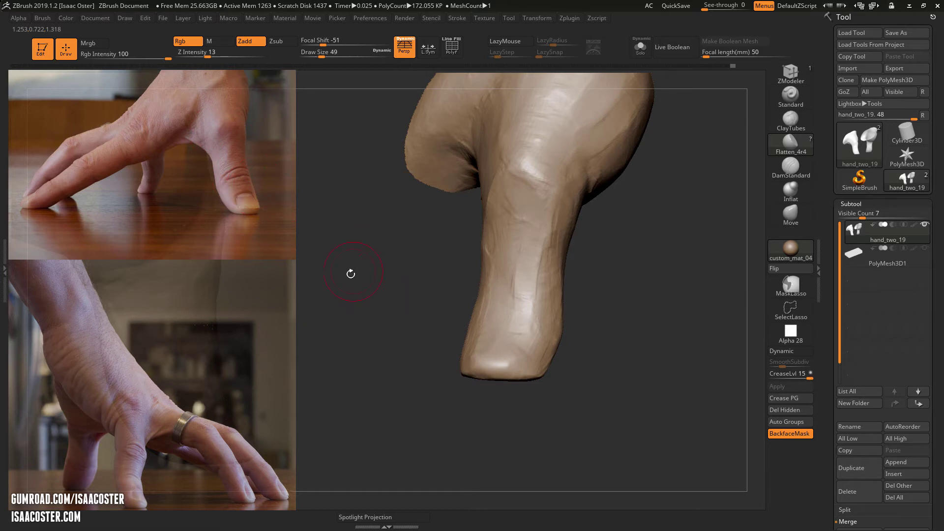
left_click_drag(350, 273, 450, 293)
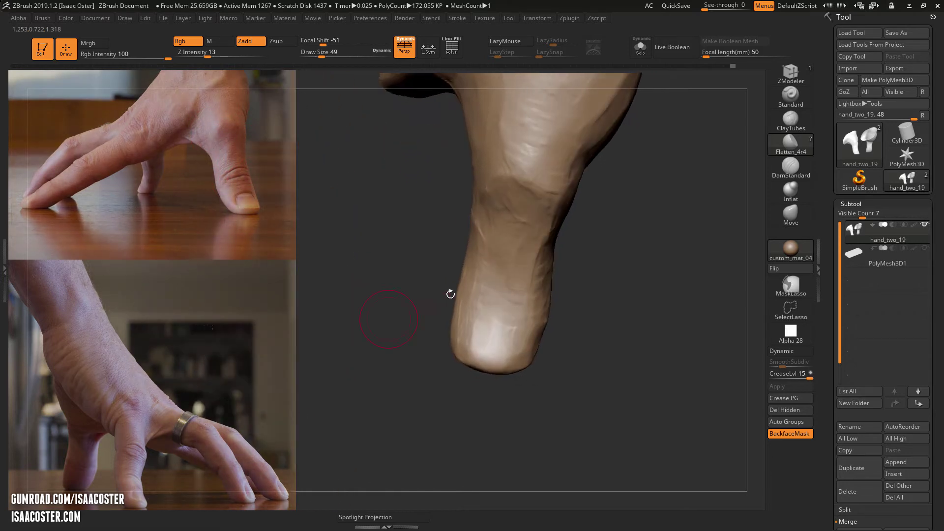
Define the creases and ridge around the thumb knuckle and along its shaft with DamStandard at draw size 108
left_click(774, 174)
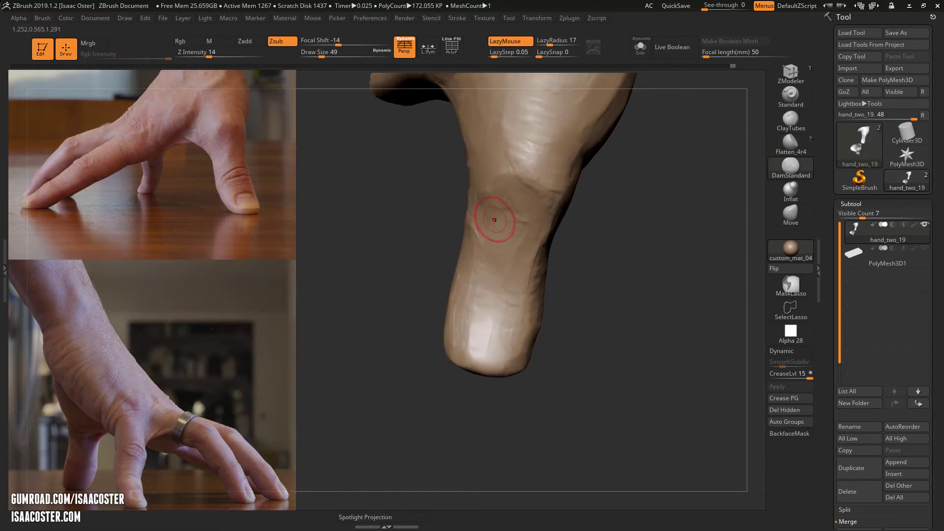
key("s")
left_click_drag(493, 218, 502, 215)
right_click_drag(502, 216, 489, 204)
mouse_move(484, 191)
left_mouse_down()
mouse_move(477, 268)
mouse_move(489, 182)
mouse_move(477, 302)
left_mouse_up()
left_click_drag(477, 301, 483, 216)
left_click_drag(595, 259, 492, 223)
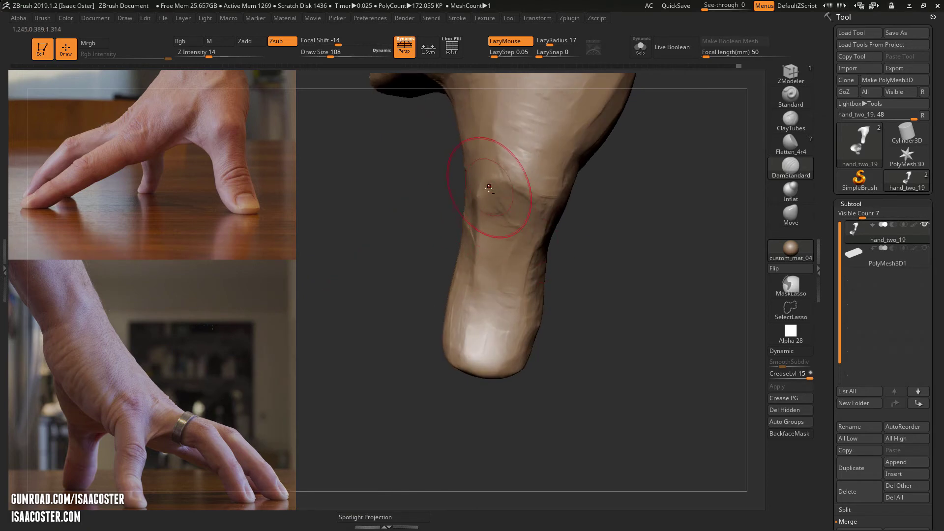
mouse_move(566, 305)
left_mouse_down()
mouse_move(623, 280)
mouse_move(605, 316)
left_mouse_up()
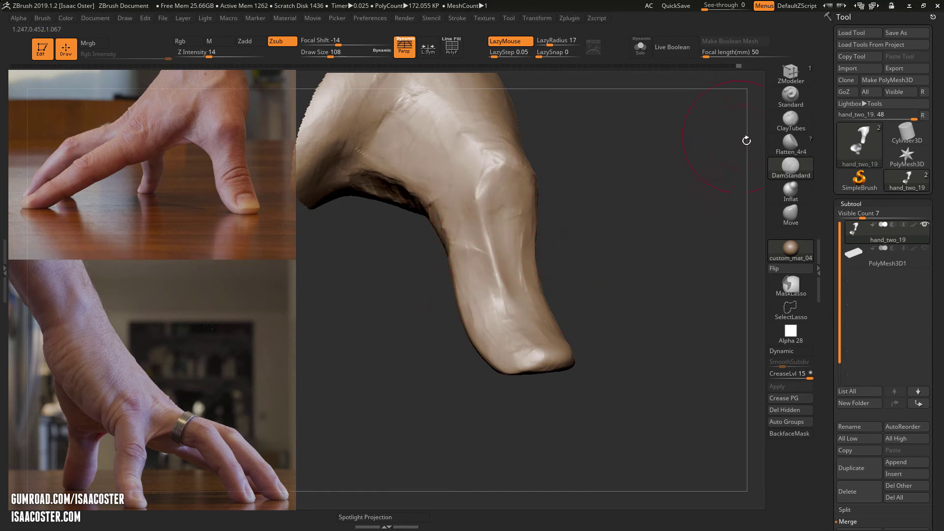
Build up the side and back of the thumb below the knuckle with ClayTubes at draw size 46
left_click(790, 121)
key("s")
left_click_drag(447, 210, 435, 211)
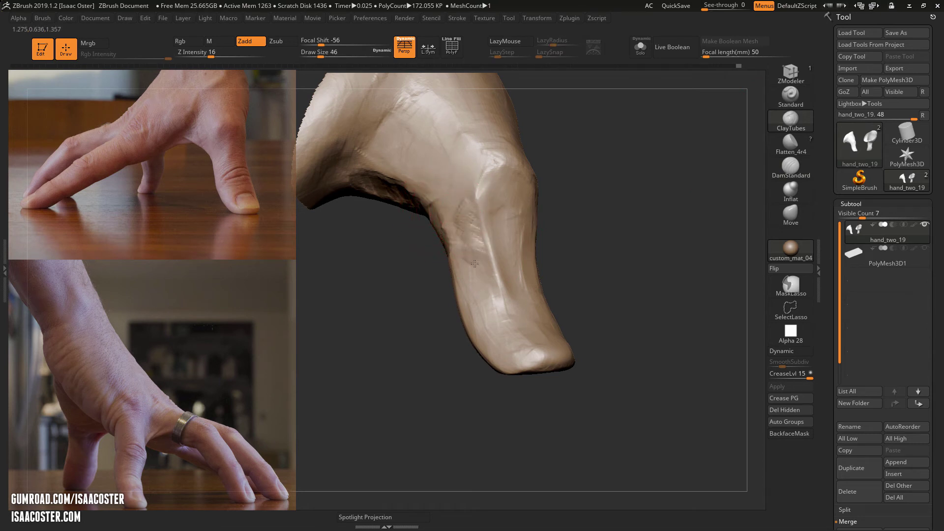
left_click_drag(486, 288, 467, 210)
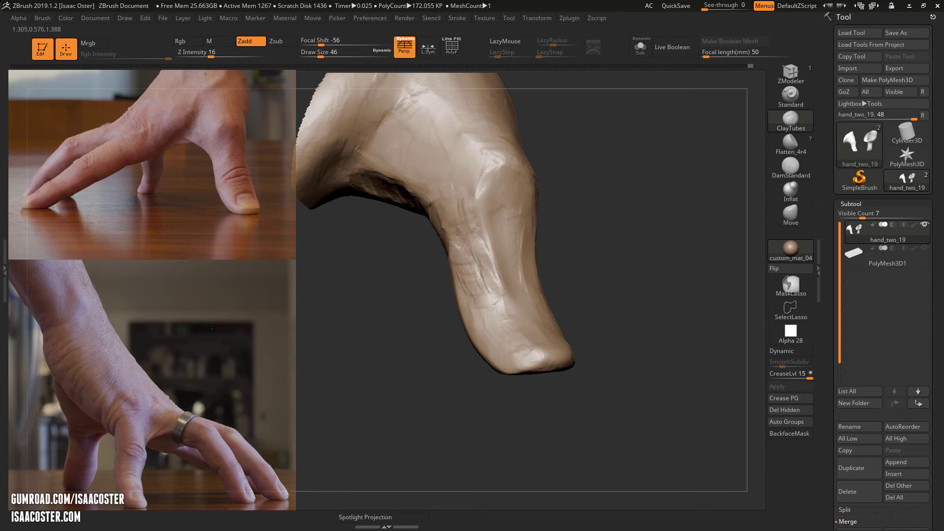
left_click_drag(565, 216, 485, 211)
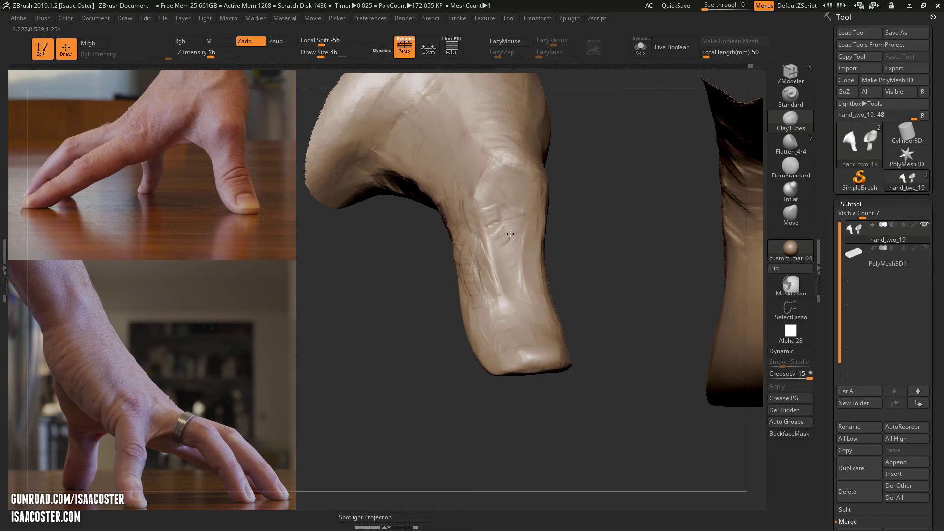
mouse_move(514, 266)
left_mouse_down()
mouse_move(513, 284)
mouse_move(526, 297)
left_mouse_up()
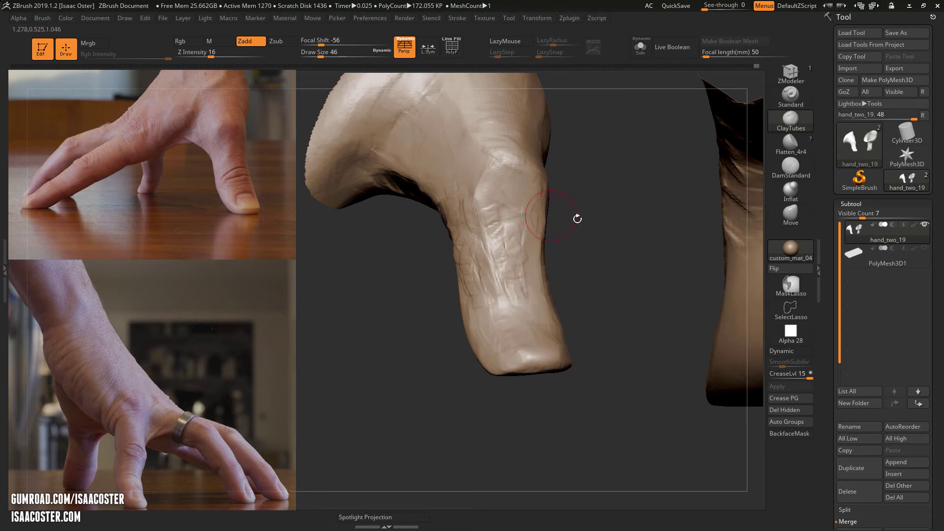
left_click_drag(576, 217, 654, 207)
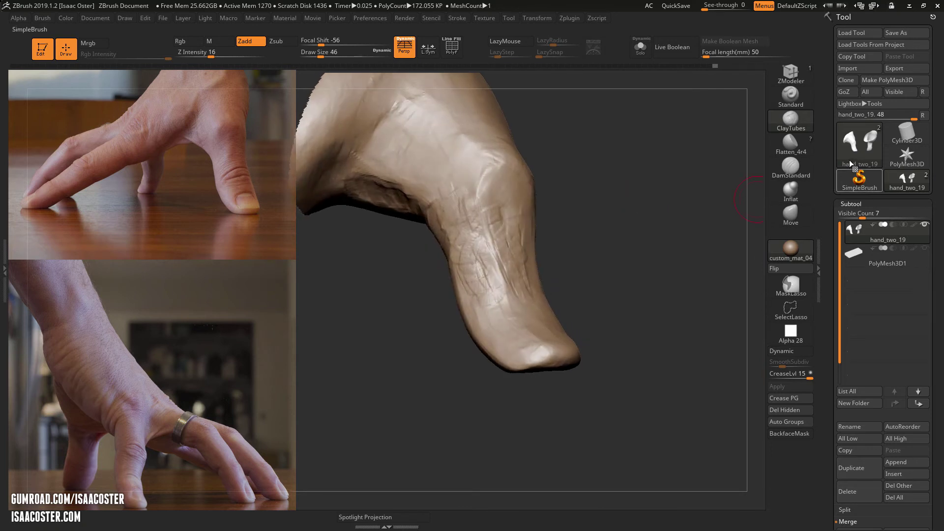
Flatten the clay strokes on the thumb's side and back into smooth planes below the knuckle
left_click(777, 152)
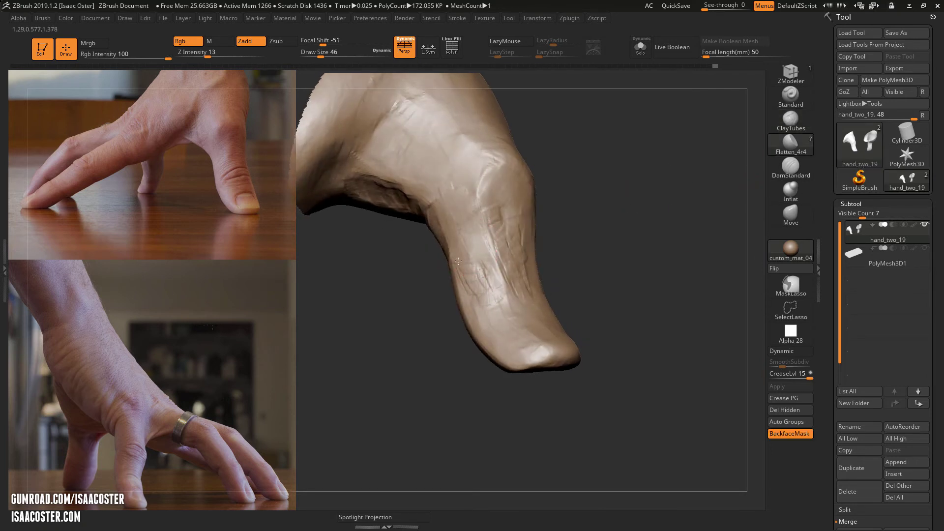
left_click_drag(502, 285, 501, 253)
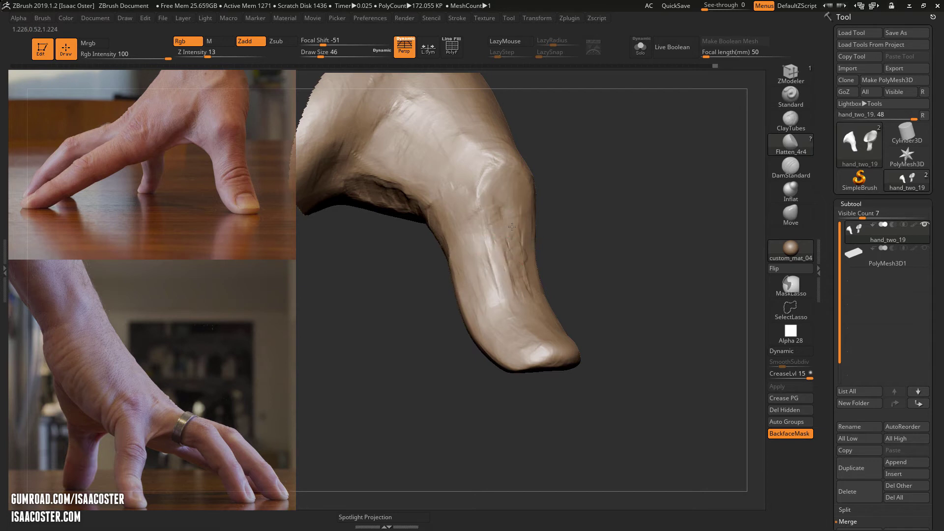
left_click_drag(573, 261, 508, 261)
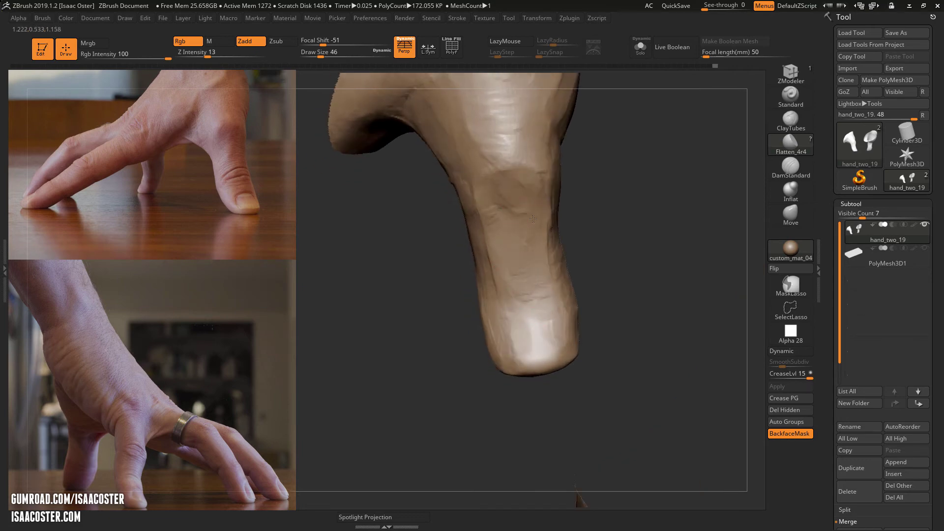
left_click_drag(607, 219, 551, 208)
left_click_drag(552, 174, 550, 181)
mouse_move(467, 242)
left_mouse_down()
mouse_move(611, 213)
mouse_move(565, 234)
left_mouse_up()
left_click_drag(515, 269, 559, 273)
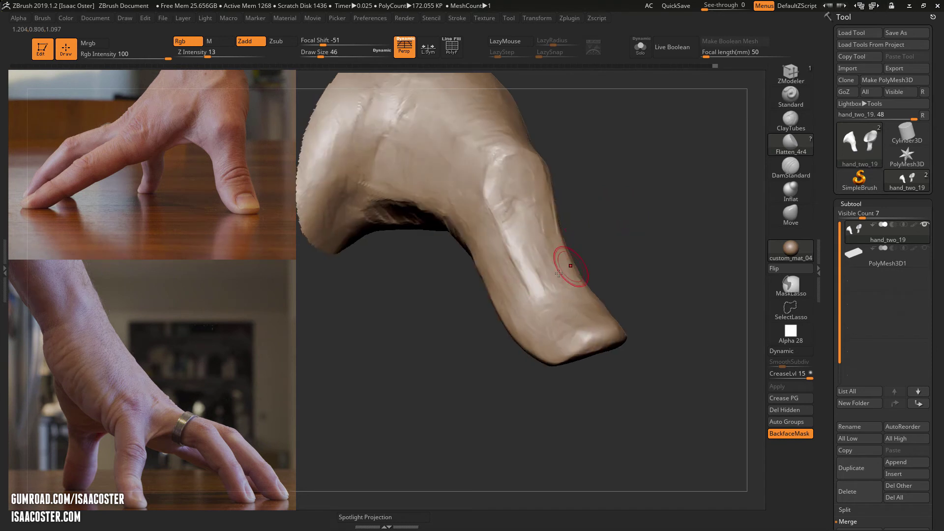
Build up the thumb's end joint and skin folds just above the nail area with ClayTubes
left_click(790, 119)
mouse_move(603, 223)
left_mouse_down()
mouse_move(516, 279)
mouse_move(510, 261)
mouse_move(532, 263)
mouse_move(513, 262)
mouse_move(510, 275)
left_mouse_up()
mouse_move(604, 275)
left_mouse_down()
mouse_move(536, 261)
mouse_move(533, 272)
left_mouse_up()
left_click_drag(547, 244, 546, 269)
mouse_move(562, 247)
left_mouse_down()
mouse_move(555, 272)
mouse_move(573, 270)
mouse_move(537, 269)
mouse_move(583, 276)
left_mouse_up()
left_click_drag(661, 345, 672, 387)
left_click_drag(613, 379, 613, 395)
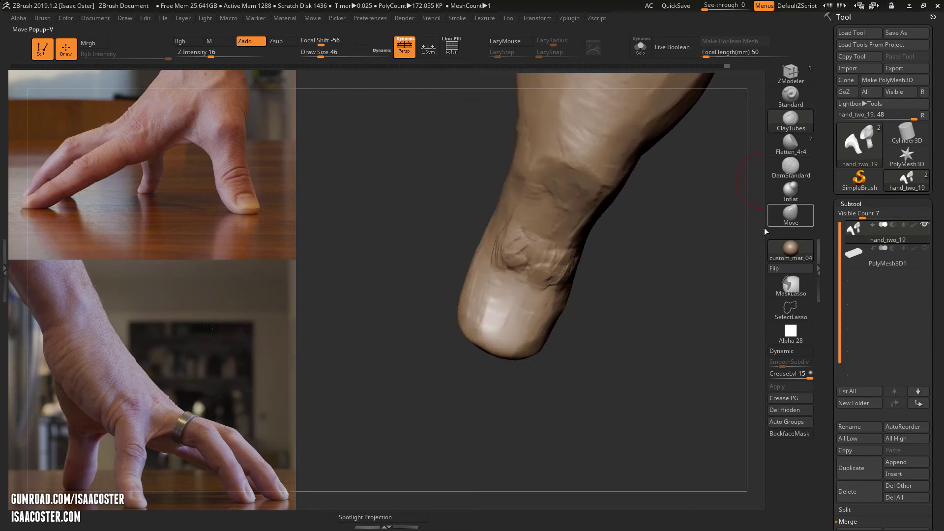
Reshape the thumb's underside and pad silhouette with the Move brush at draw size 101
left_click(787, 216)
mouse_move(728, 255)
left_mouse_down()
mouse_move(605, 310)
mouse_move(630, 338)
left_mouse_up()
key("s")
left_click_drag(568, 328, 608, 295)
key("s")
mouse_move(608, 291)
left_mouse_down()
mouse_move(612, 257)
mouse_move(594, 250)
left_mouse_up()
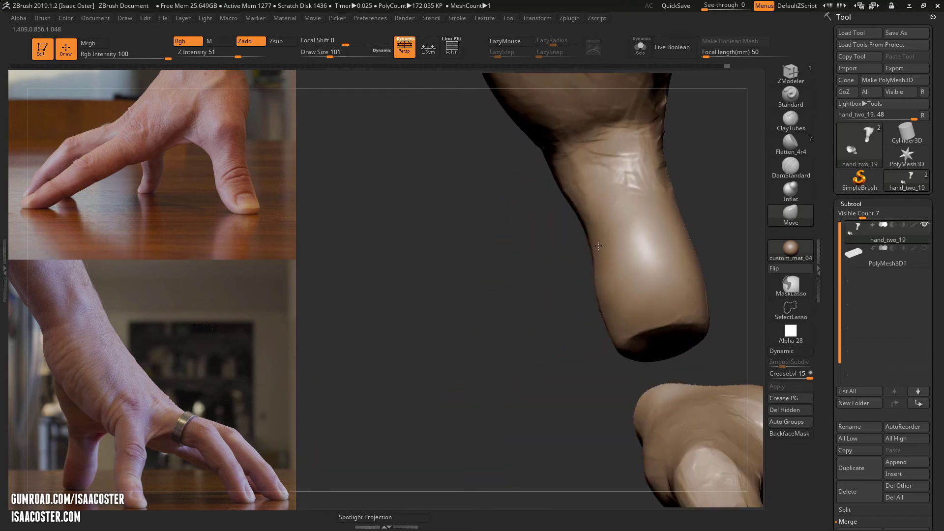
key("s")
mouse_move(691, 219)
left_mouse_down()
mouse_move(670, 222)
mouse_move(730, 235)
mouse_move(706, 207)
left_mouse_up()
key("s")
Flatten the thumb's pad and underside with the Flatten brush at draw size 97
left_click(796, 146)
key("s")
mouse_move(626, 211)
left_mouse_down()
mouse_move(643, 221)
mouse_move(636, 175)
mouse_move(612, 163)
mouse_move(598, 169)
left_mouse_up()
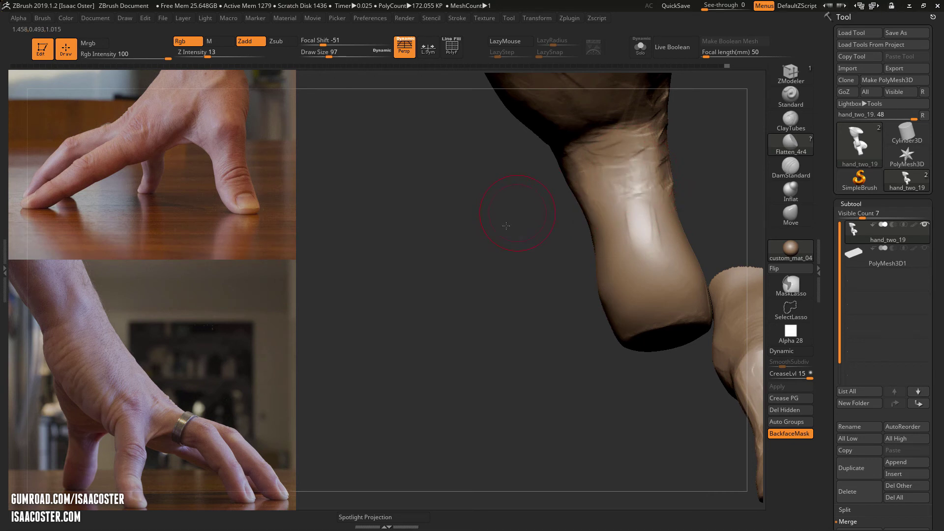
left_click_drag(438, 260, 493, 265)
left_click_drag(671, 258, 647, 251)
Flatten the webbing, the thumb's base and the clay on its end joint at draw size 51
key("s")
left_click_drag(564, 206, 556, 206)
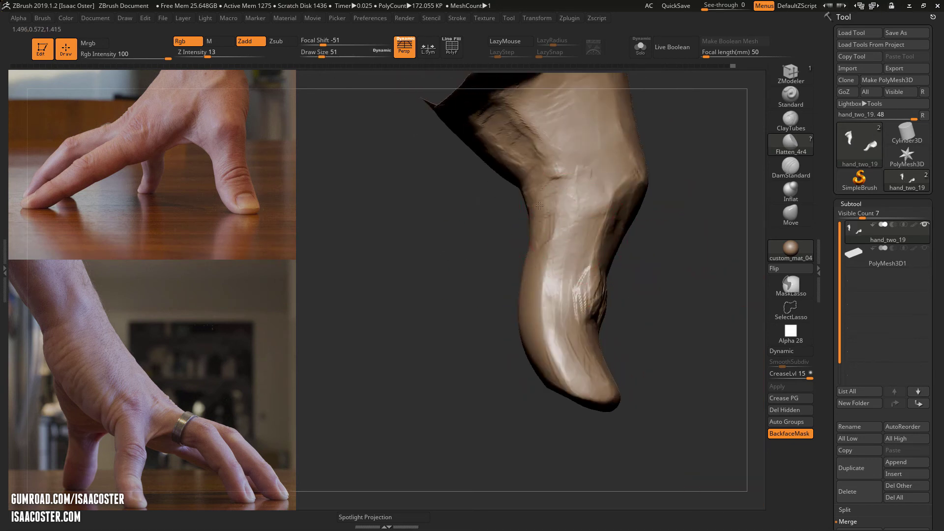
left_click_drag(416, 240, 498, 201)
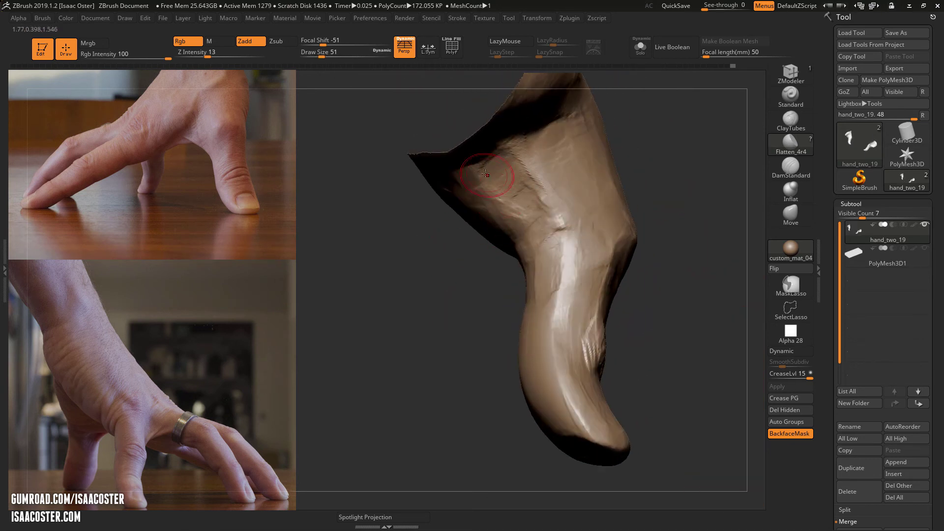
left_click_drag(701, 166, 620, 202)
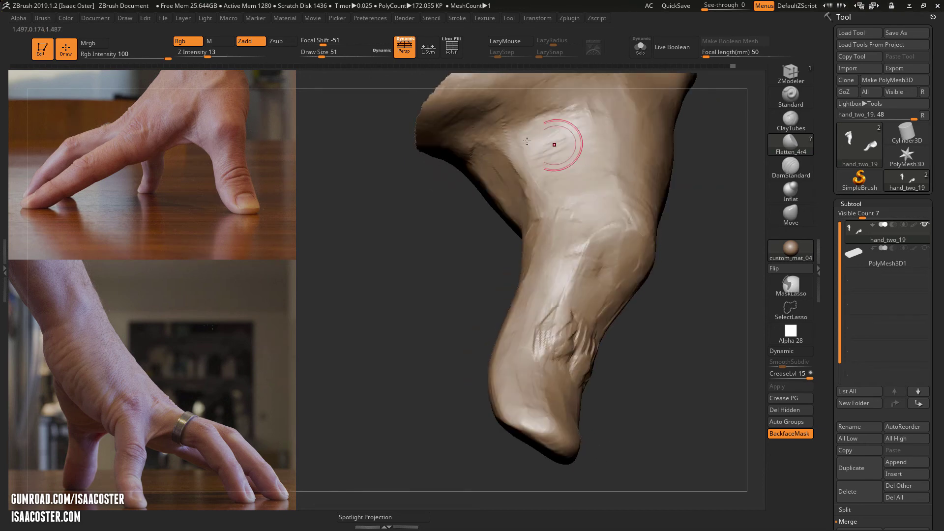
left_click_drag(433, 262, 422, 310)
mouse_move(493, 379)
left_mouse_down()
mouse_move(512, 344)
mouse_move(533, 349)
left_mouse_up()
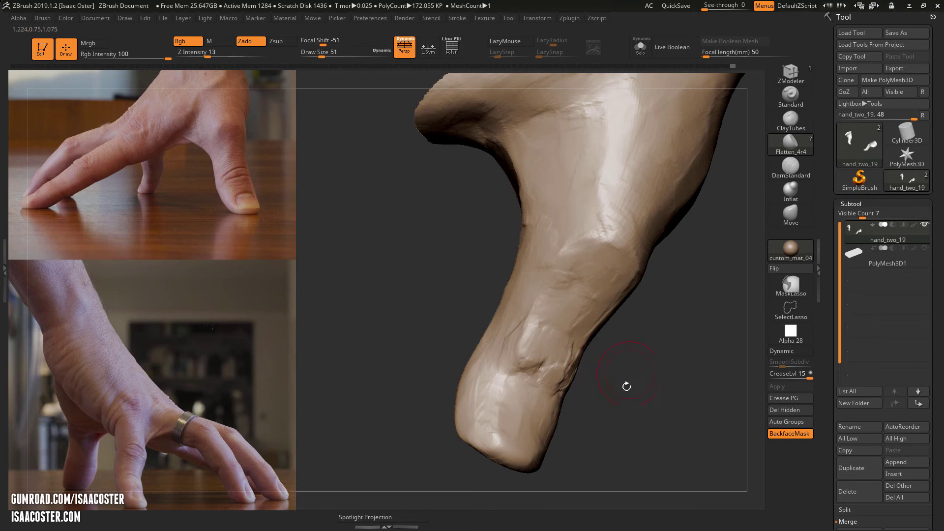
Flatten the lumpy skin folds on the thumb's end joint with the Flatten brush at draw size 51
mouse_move(627, 387)
left_mouse_down()
mouse_move(555, 359)
mouse_move(575, 361)
left_mouse_up()
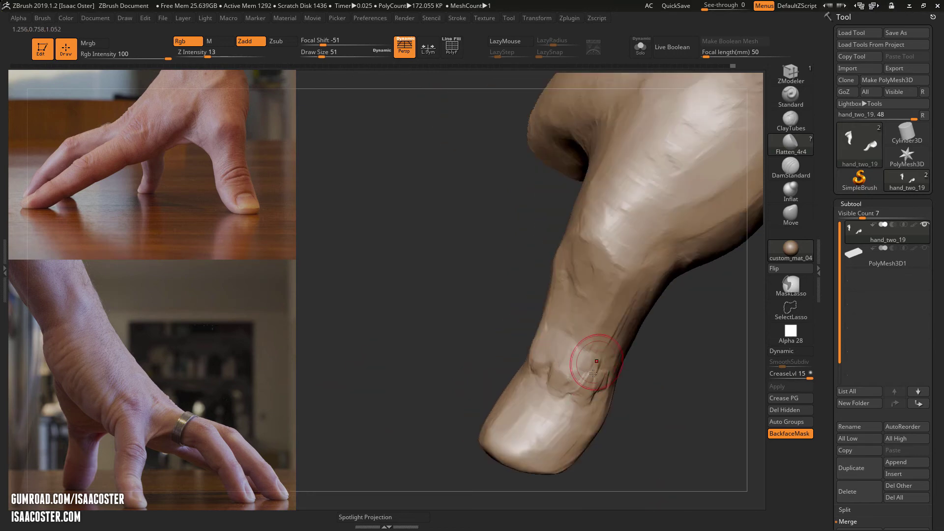
mouse_move(585, 404)
left_mouse_down()
mouse_move(574, 382)
mouse_move(531, 388)
left_mouse_up()
mouse_move(489, 344)
left_mouse_down()
mouse_move(541, 358)
mouse_move(543, 344)
left_mouse_up()
left_click_drag(643, 386, 670, 389)
mouse_move(519, 346)
left_mouse_down()
mouse_move(532, 344)
mouse_move(547, 364)
mouse_move(530, 338)
mouse_move(531, 312)
mouse_move(554, 325)
left_mouse_up()
mouse_move(605, 389)
left_mouse_down()
mouse_move(590, 390)
mouse_move(560, 365)
left_mouse_up()
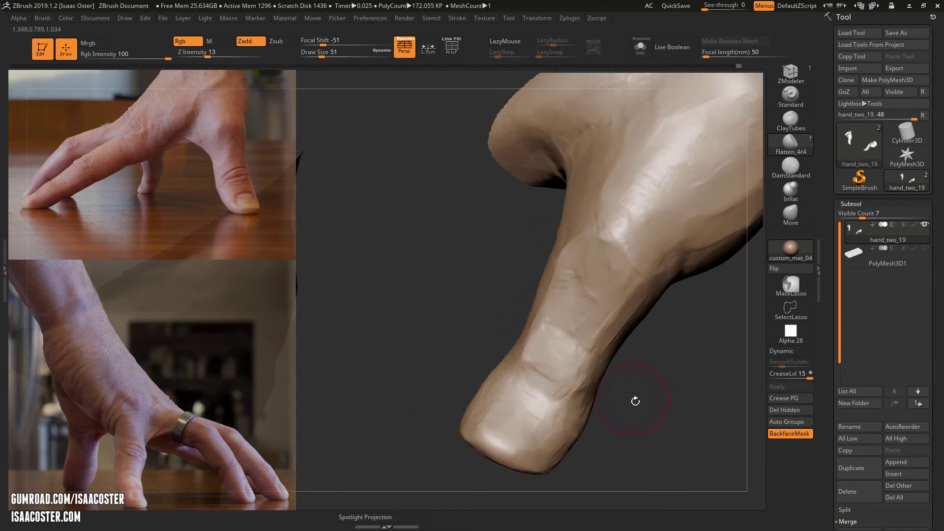
Flatten the planes along the back and sides of the thumb between the end joint and the knuckle
left_click_drag(636, 401, 606, 408)
mouse_move(527, 363)
left_mouse_down()
mouse_move(539, 353)
mouse_move(590, 363)
left_mouse_up()
left_click_drag(632, 392, 656, 386)
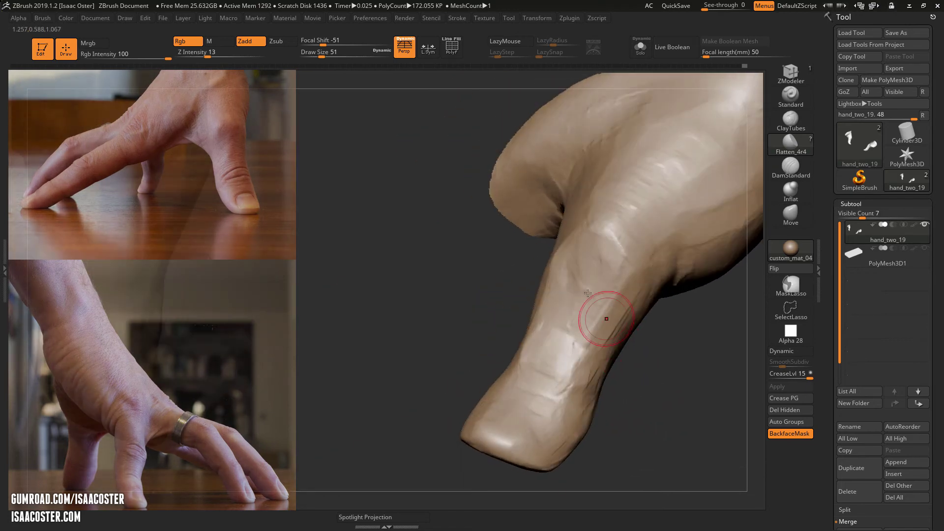
mouse_move(480, 289)
left_mouse_down()
mouse_move(534, 254)
mouse_move(561, 282)
left_mouse_up()
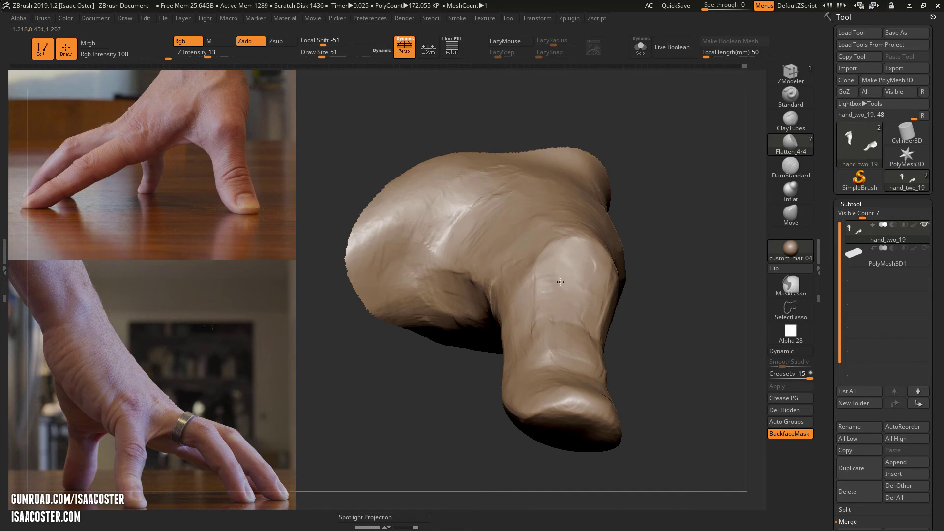
left_click_drag(637, 334, 589, 266)
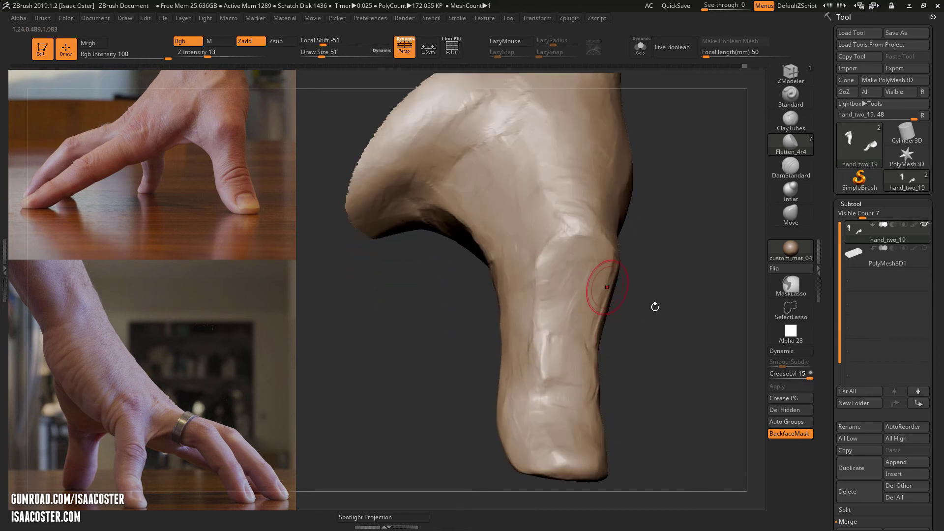
left_click_drag(655, 307, 696, 338)
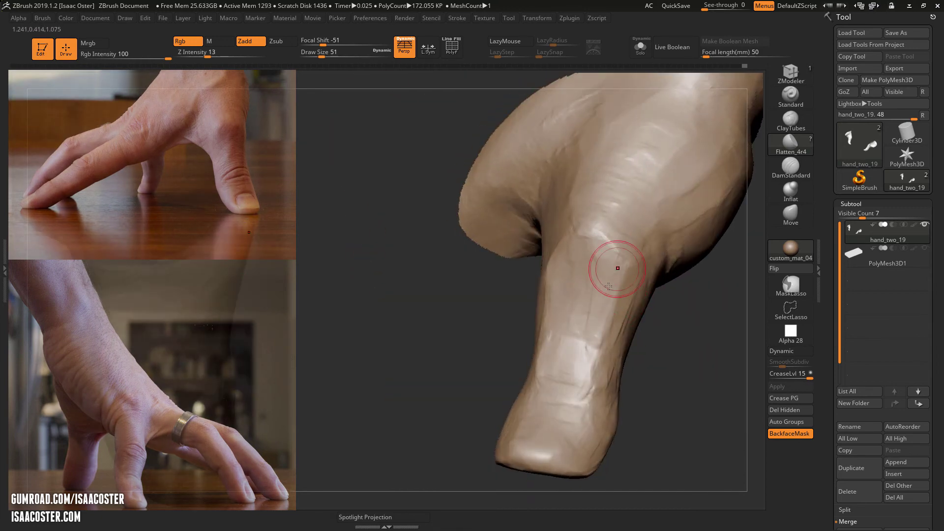
left_click_drag(660, 407, 615, 389)
Smooth the side of the thumb's tip where it meets the pad
left_click_drag(688, 394, 485, 340)
left_click_drag(528, 501, 439, 428)
left_click_drag(440, 379, 459, 410, "alt")
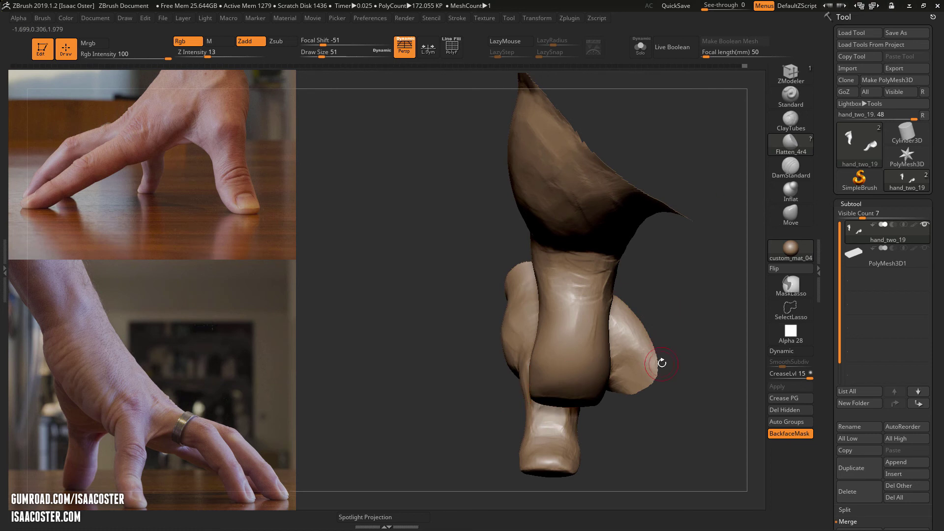
mouse_move(663, 370)
left_mouse_down()
mouse_move(671, 355)
mouse_move(678, 378)
left_mouse_up()
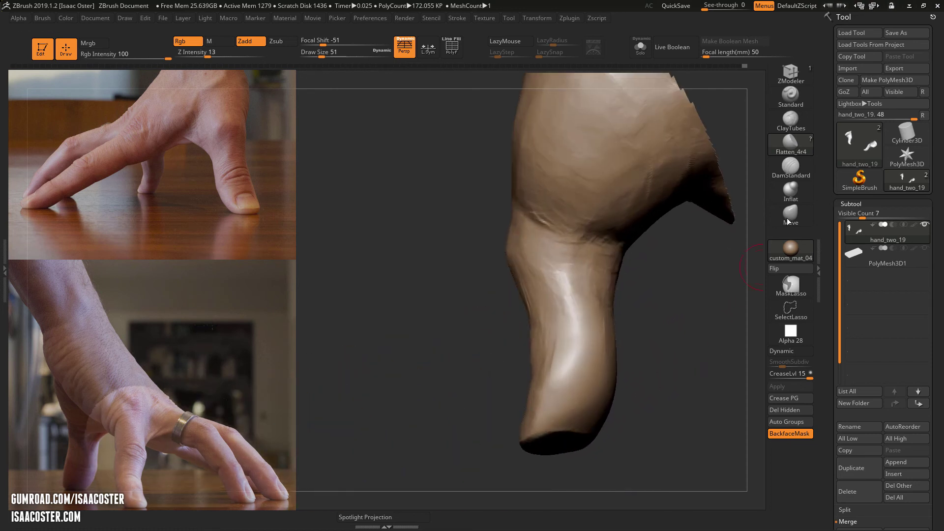
key("shift")
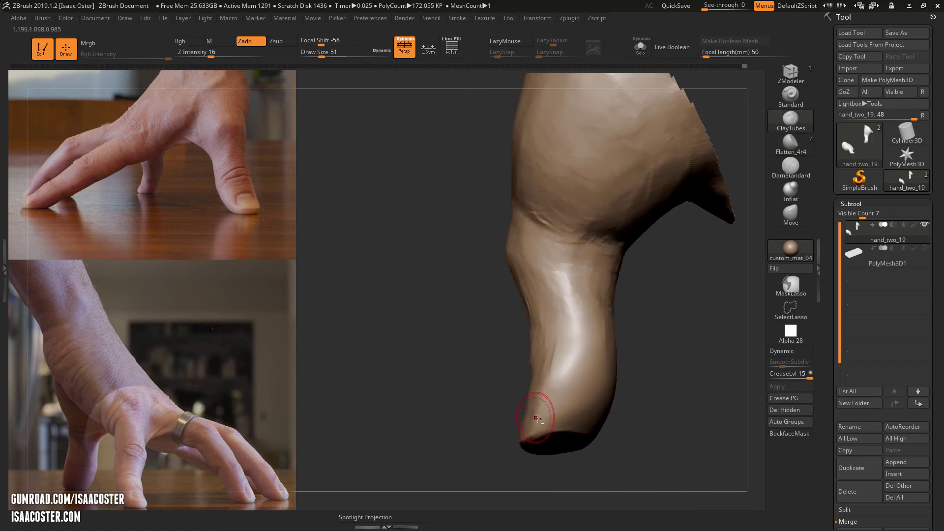
mouse_move(537, 419)
left_mouse_down("shift")
mouse_move(548, 370)
mouse_move(539, 382)
left_mouse_up("shift")
Reshape the side and bottom silhouette of the thumb's pad with the Move brush at draw sizes 87 and 132
mouse_move(701, 381)
left_mouse_down()
mouse_move(644, 410)
mouse_move(653, 390)
mouse_move(502, 466)
mouse_move(433, 443)
mouse_move(469, 403)
left_mouse_up()
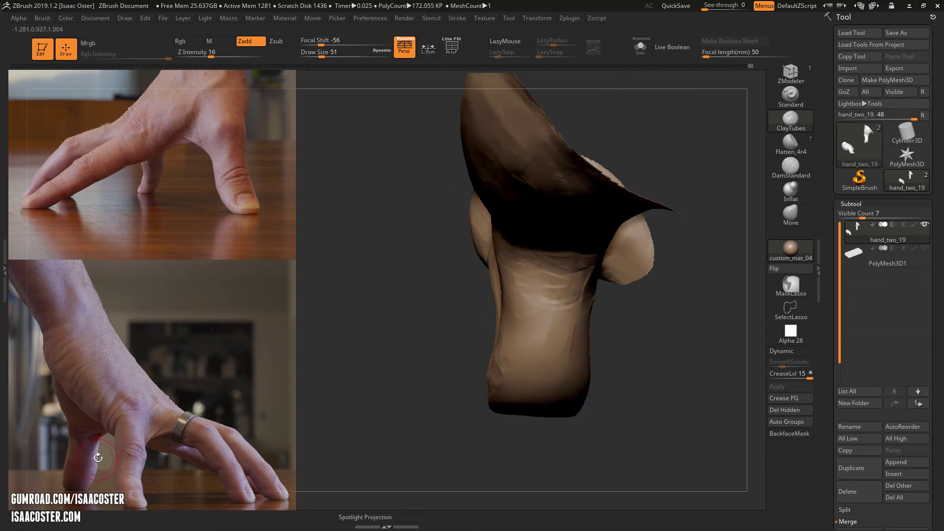
left_click_drag(680, 344, 686, 283)
left_click(792, 214)
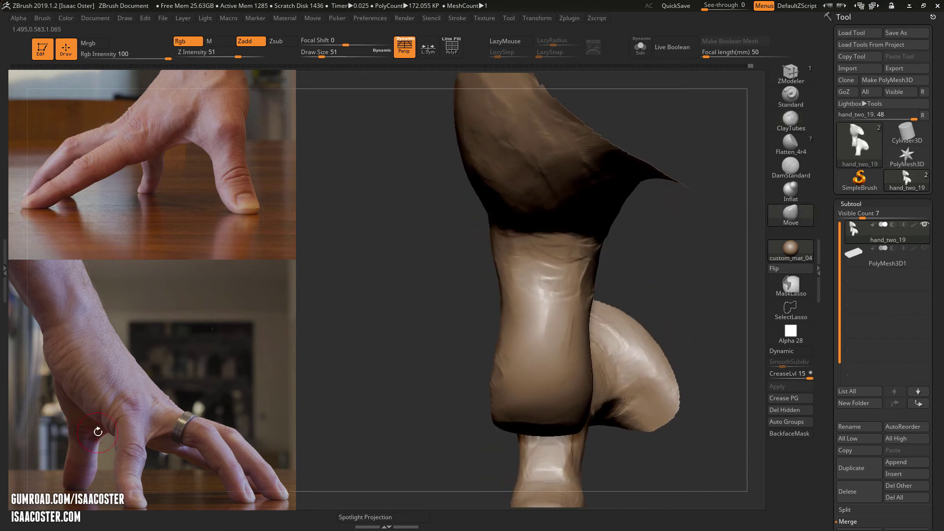
left_click_drag(428, 337, 480, 337)
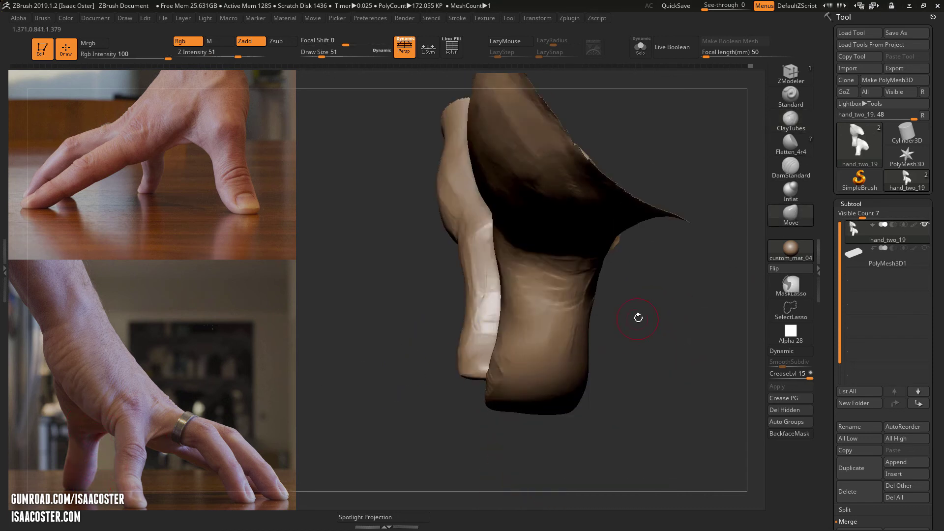
key("s")
left_click_drag(645, 321, 648, 320)
key("s")
left_click_drag(599, 294, 605, 291)
key("s")
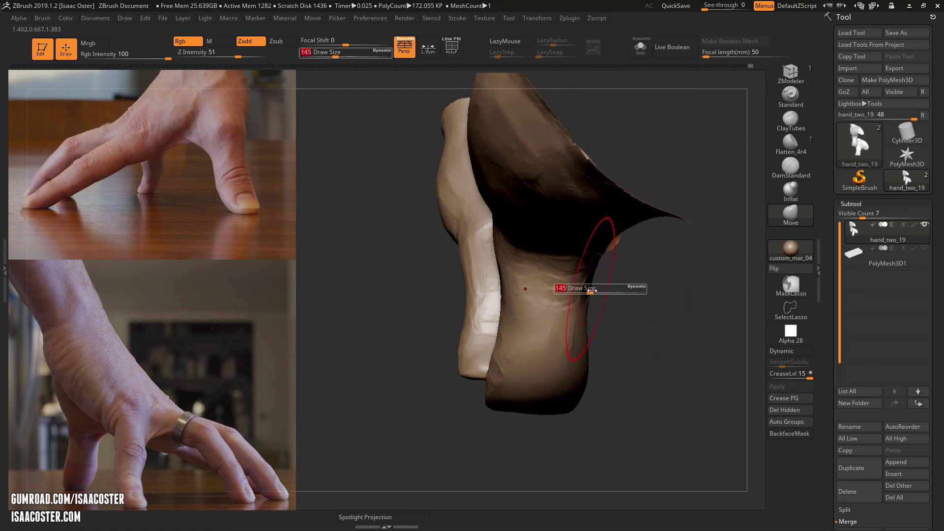
left_click_drag(588, 283, 578, 285)
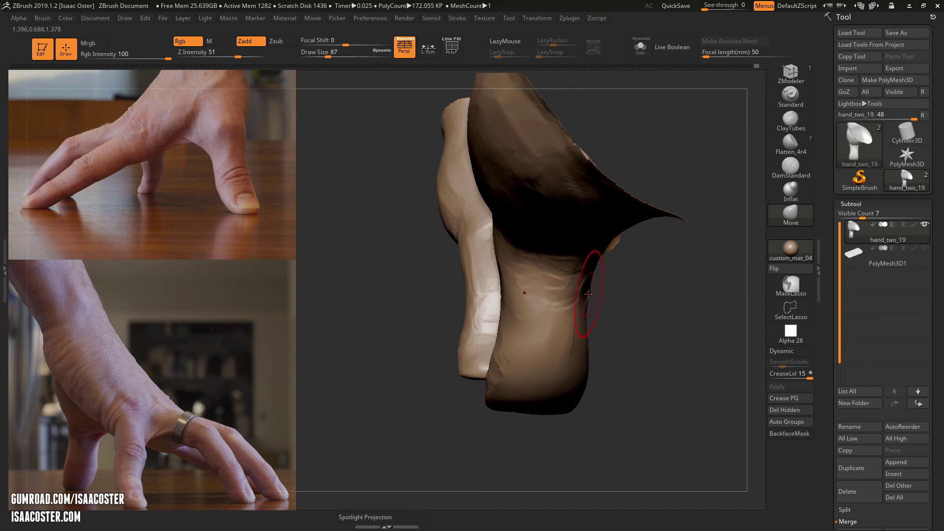
key("s")
mouse_move(601, 387)
left_mouse_down()
mouse_move(609, 387)
mouse_move(574, 408)
left_mouse_up()
key("s")
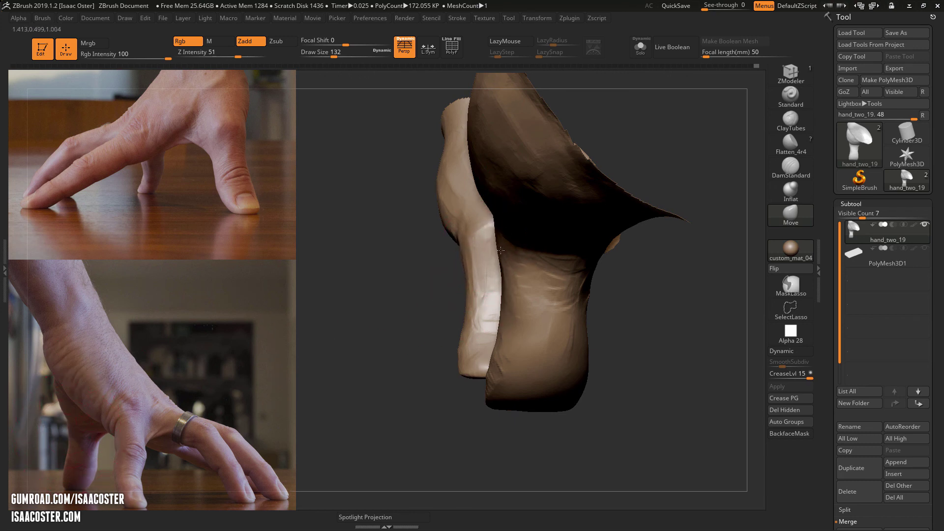
Rearrange the Spotlight reference photos so that the backlit palm-side view of the hand is shown large
left_click_drag(623, 384, 438, 362)
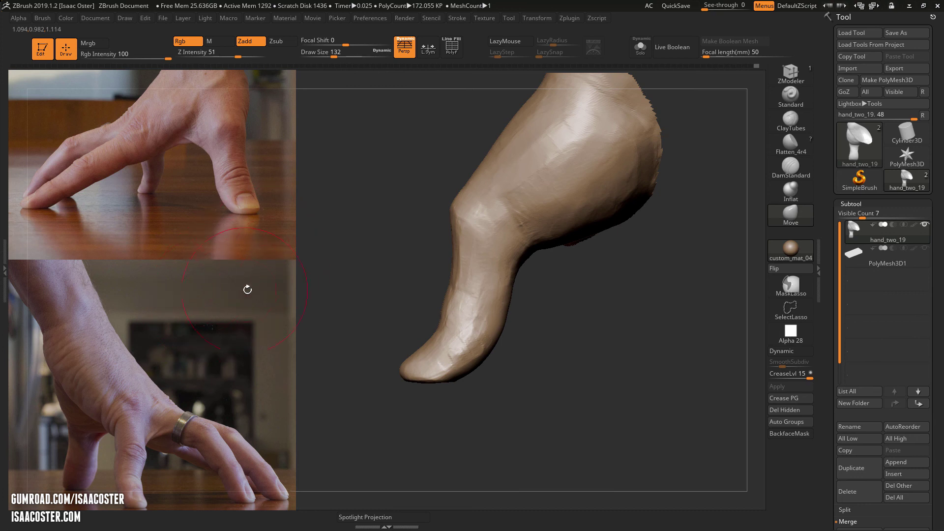
key("z")
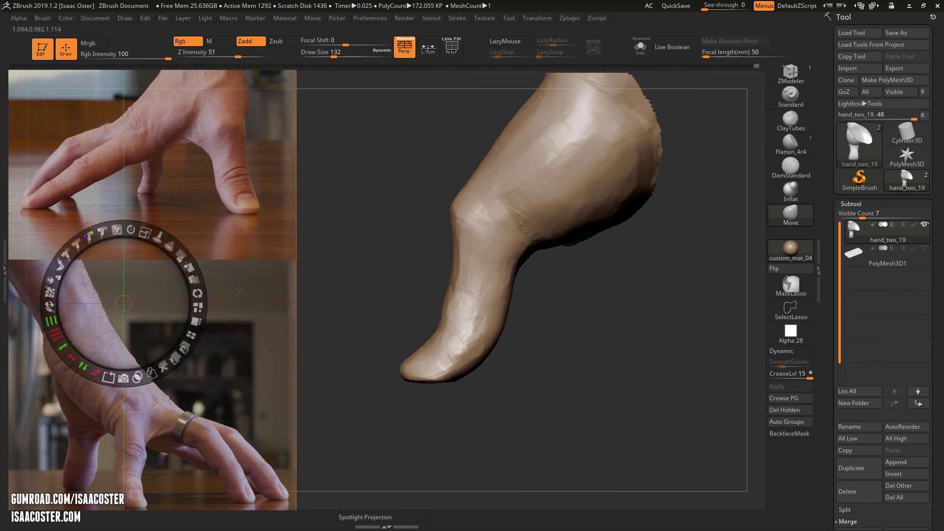
left_click(93, 373)
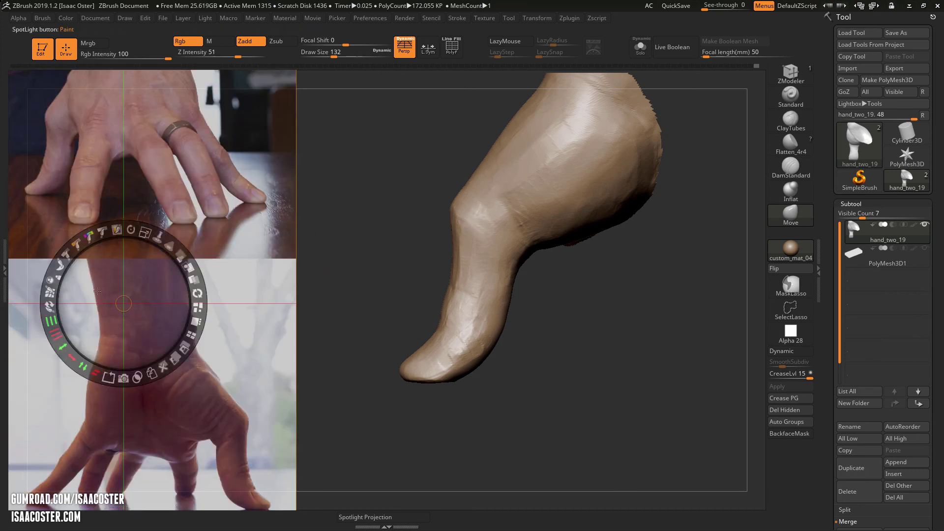
left_click_drag(151, 314, 107, 118)
key("z")
Refine the thumb's profile against the palm-side photo with the Move brush, varying the draw size between 62 and 120
mouse_move(358, 269)
left_mouse_down("alt")
mouse_move(356, 209)
mouse_move(526, 264)
mouse_move(481, 285)
mouse_move(625, 237)
left_mouse_up("alt")
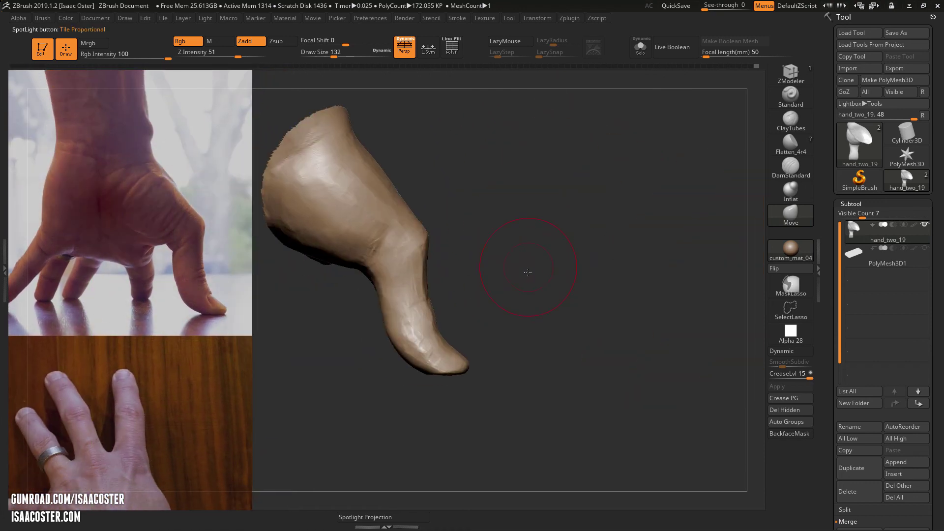
left_click_drag(527, 274, 651, 245, "alt")
left_click_drag(393, 275, 608, 234, "alt")
key("bracketleft")
key("bracketleft")
key("bracketleft")
key("bracketleft")
key("bracketleft")
key("bracketleft")
key("bracketleft")
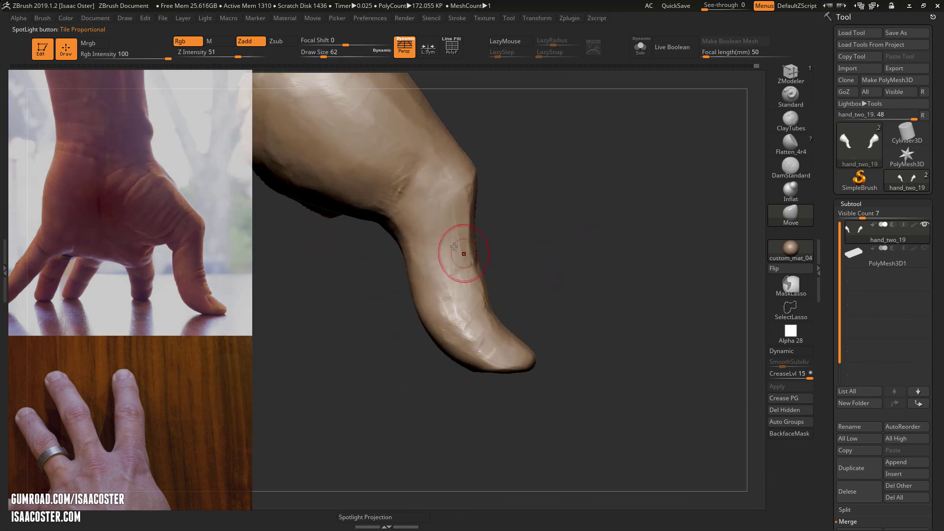
key("s")
left_click_drag(480, 280, 483, 280)
key("s")
left_click_drag(463, 366, 468, 366)
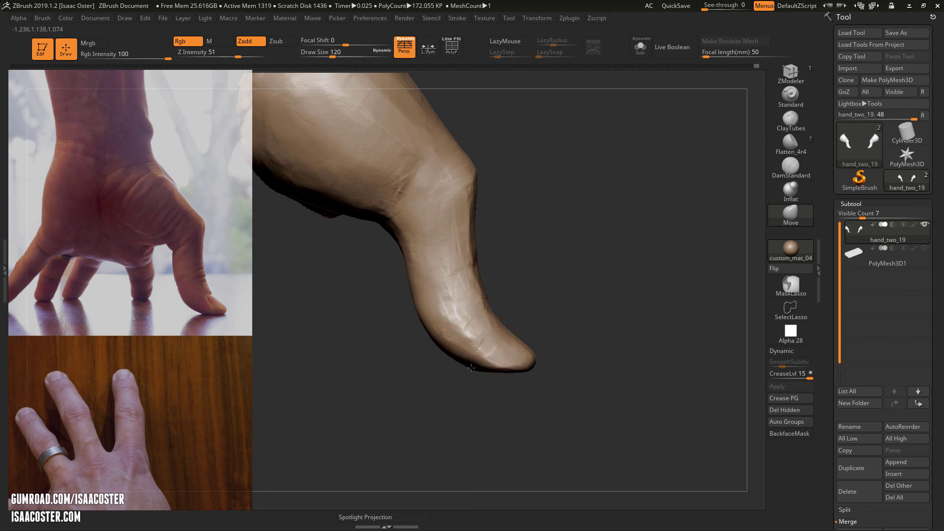
key("s")
left_click(474, 354)
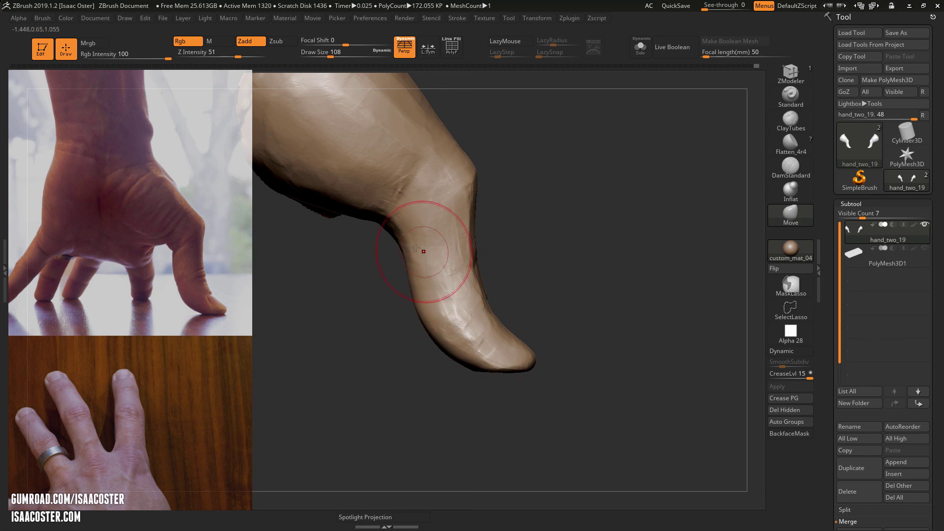
key("s")
left_click(409, 235)
Carve creases across the thumb's inner joint and underside with the DamStandard brush, reducing the draw size to 51
left_click(796, 171)
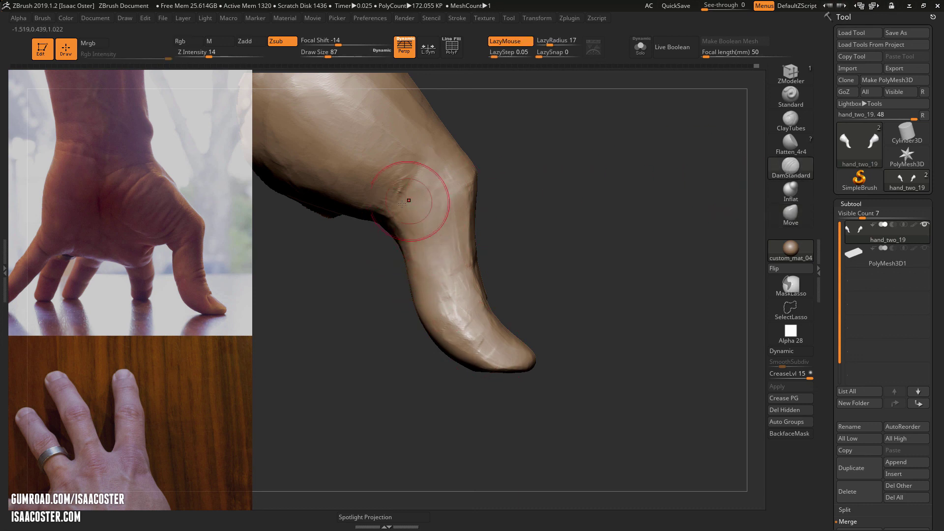
left_click_drag(434, 203, 419, 212)
mouse_move(382, 245)
left_mouse_down()
mouse_move(402, 232)
mouse_move(384, 244)
left_mouse_up()
left_click_drag(417, 175, 373, 221)
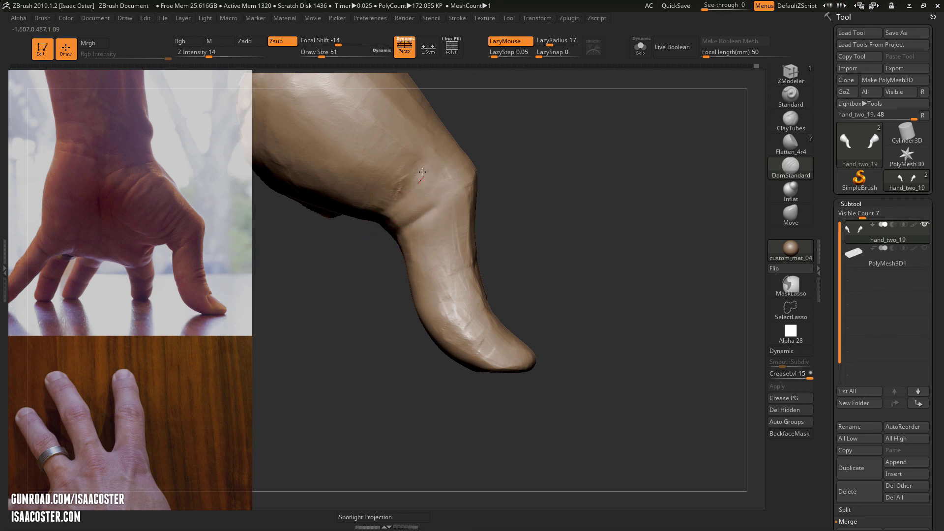
left_click_drag(367, 299, 400, 231)
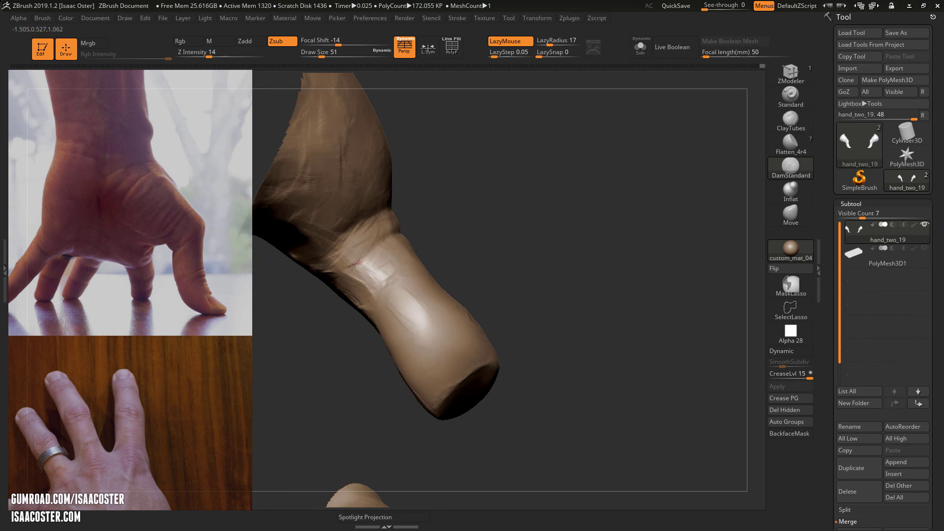
left_click_drag(352, 267, 349, 270)
left_click_drag(297, 310, 311, 338)
left_click_drag(328, 237, 326, 240)
Unhide the rest of the hand and view it from the front
mouse_move(433, 221)
left_mouse_down()
mouse_move(509, 234)
mouse_move(517, 308)
mouse_move(565, 316)
mouse_move(552, 217)
left_mouse_up()
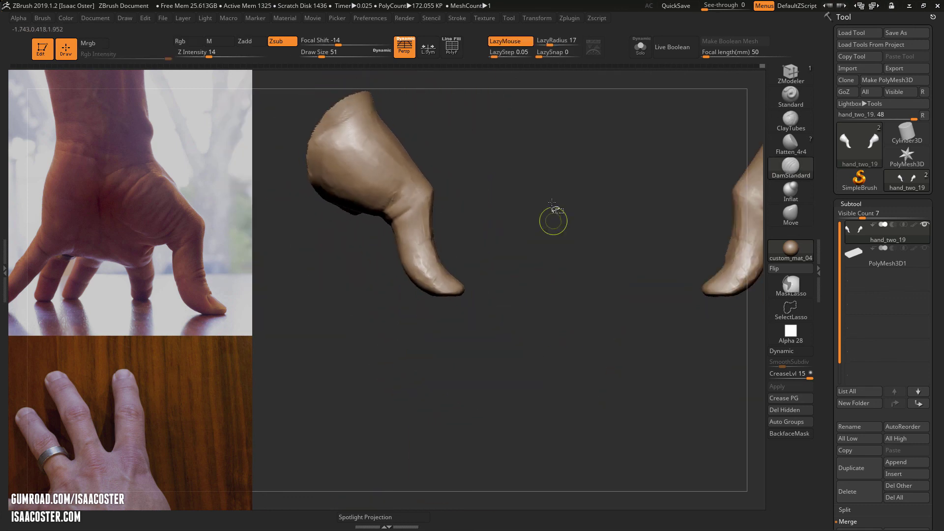
left_click(487, 196, "ctrl+shift")
left_click_drag(535, 325, 673, 220)
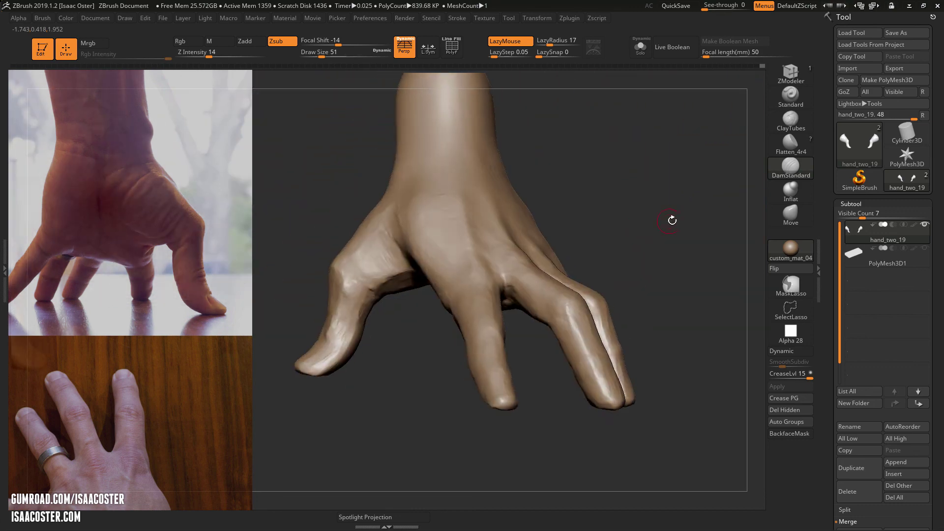
Flatten the inner side and tip of the thumb with the Flatten brush at draw size 62
left_click(797, 142)
mouse_move(368, 349)
left_mouse_down()
mouse_move(366, 315)
mouse_move(331, 334)
mouse_move(349, 303)
left_mouse_up()
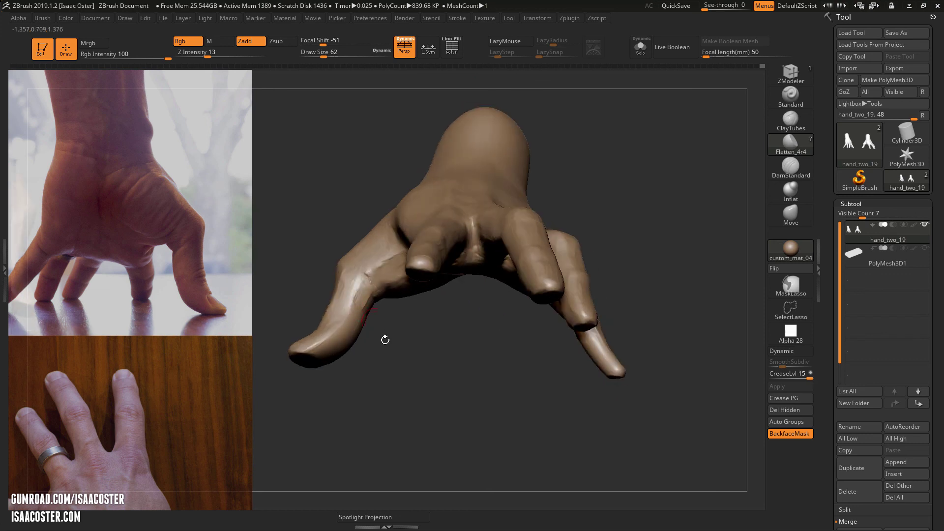
left_click_drag(385, 340, 362, 308)
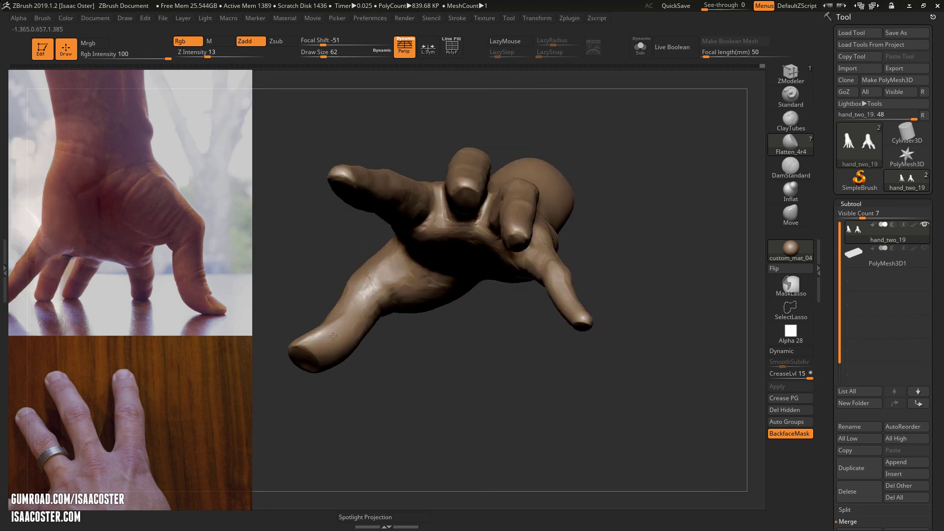
left_click_drag(300, 312, 326, 336)
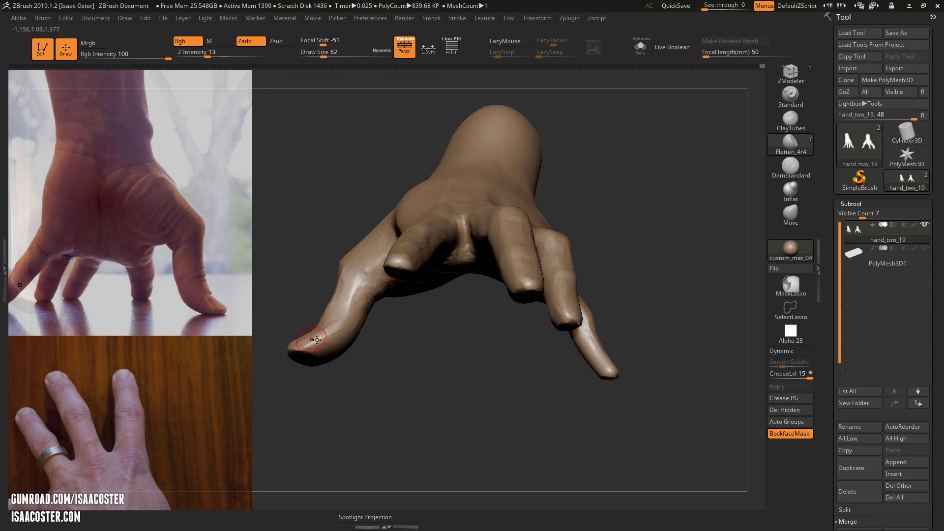